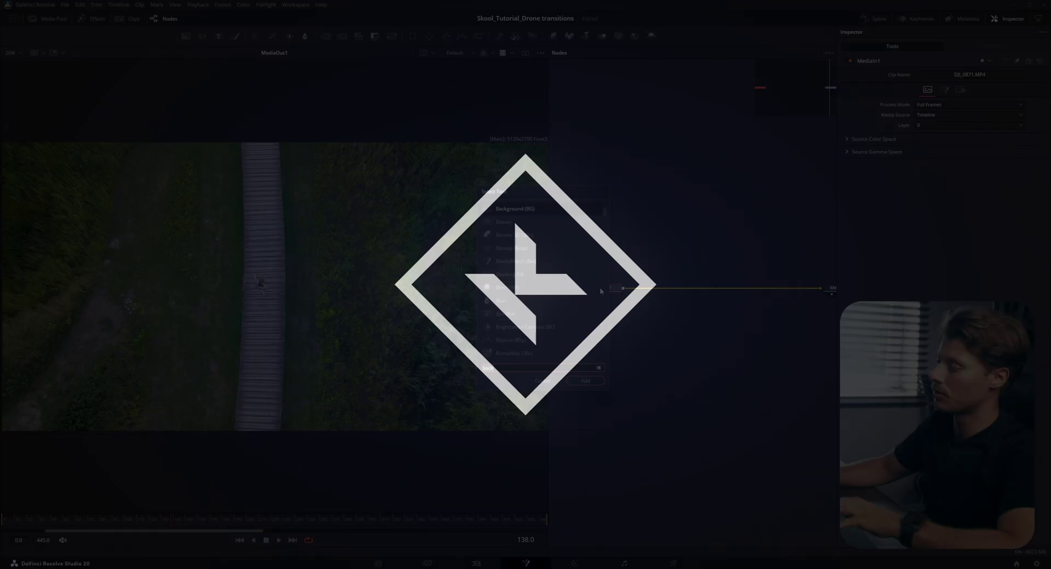
- Add a Magic Mask after the drone clip and track it forward then reverse
type("magic")
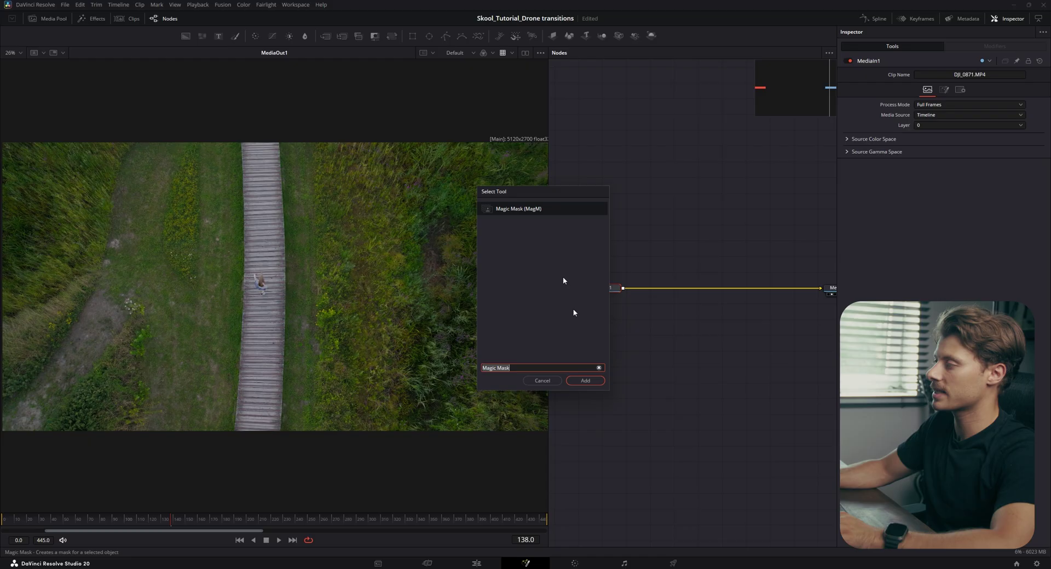
left_click(585, 382)
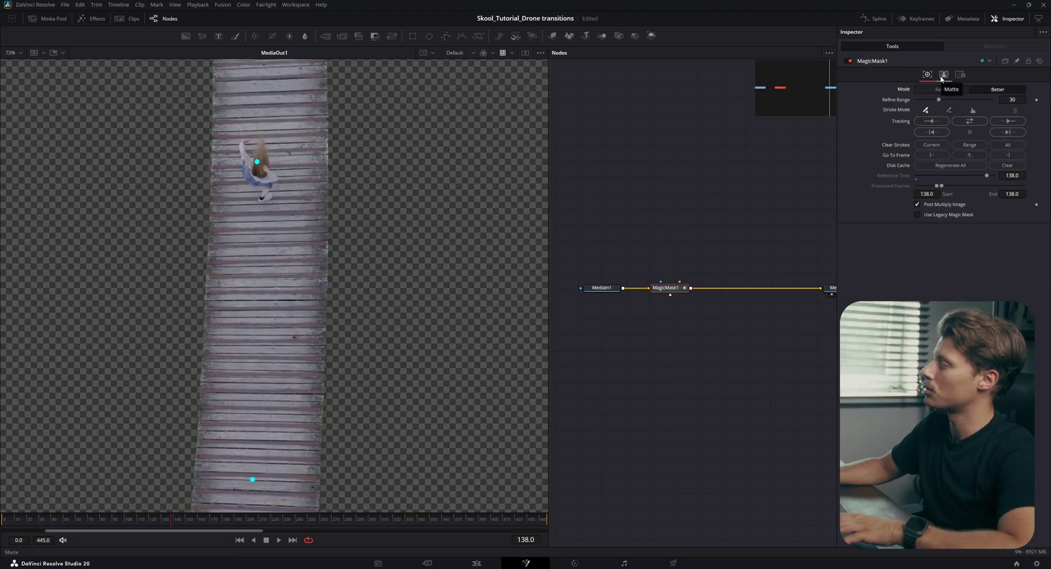
left_click(943, 75)
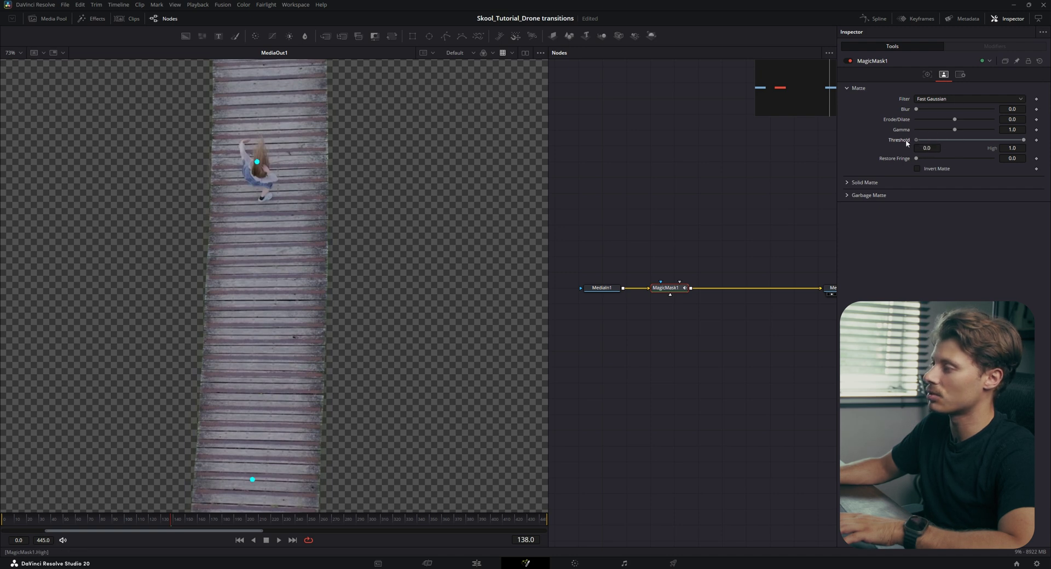
left_click(927, 75)
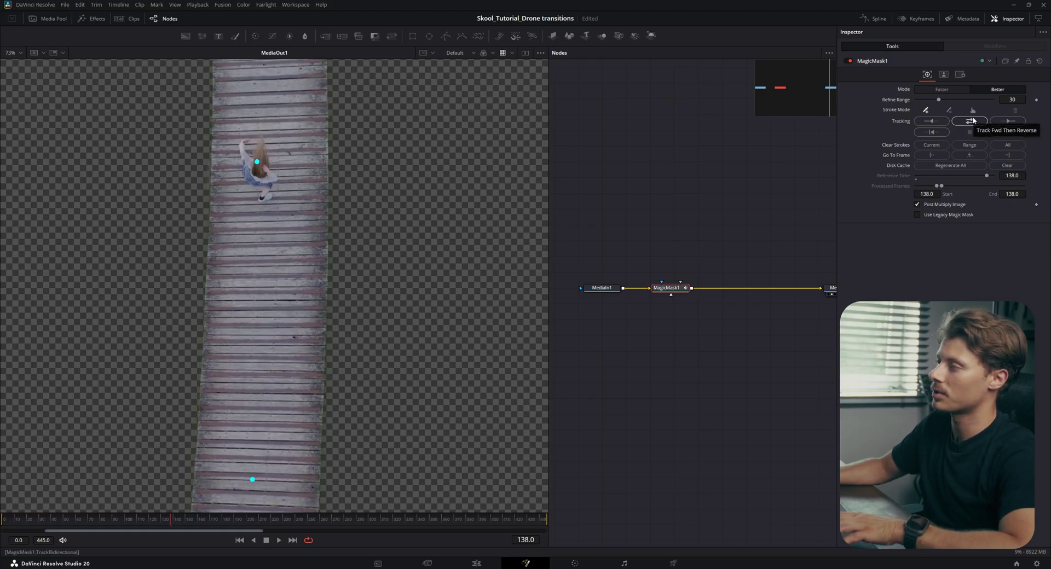
left_click(973, 121)
scroll(246, 227, "down", 3)
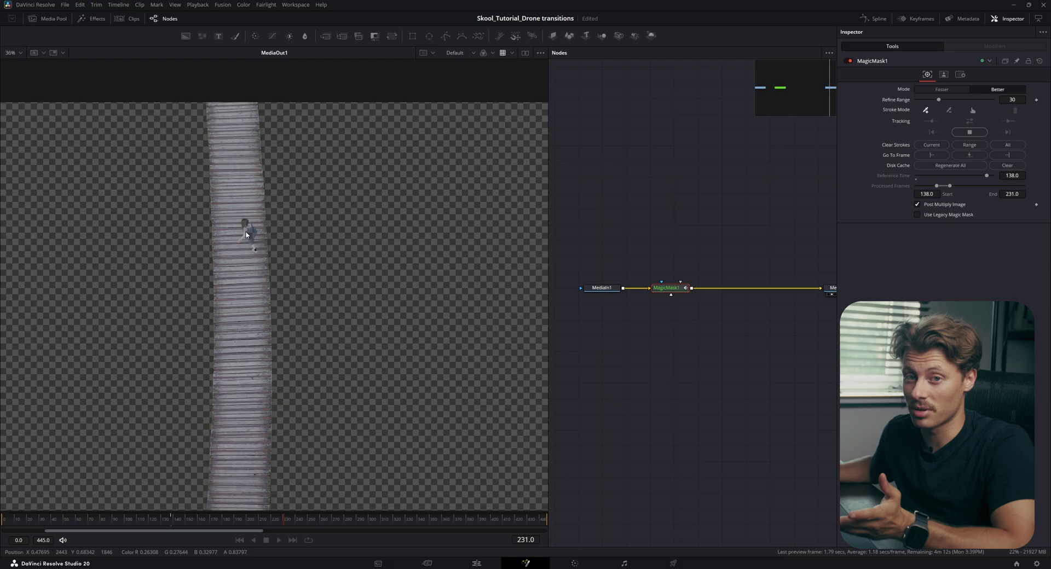
scroll(246, 235, "up", 2)
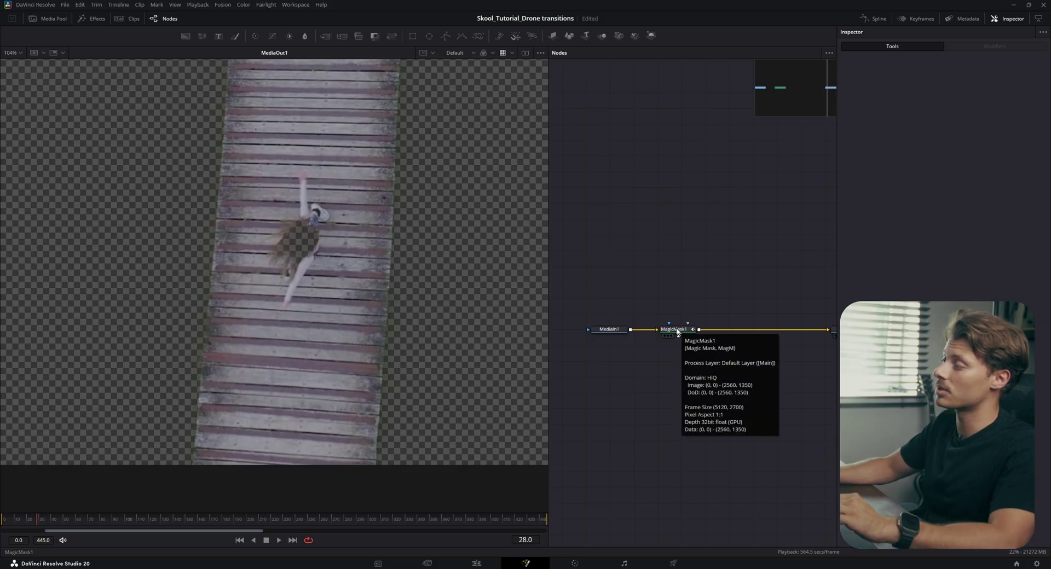
- Give MagicMask1 an inverted Rectangle mask with its Center keyframed to follow the woman
left_click(676, 330)
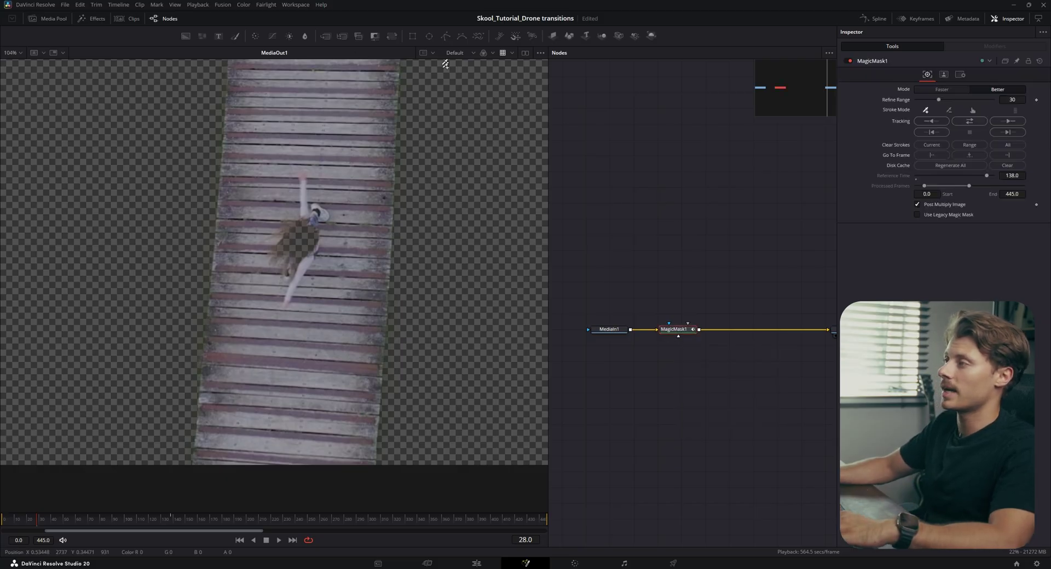
left_click(412, 35)
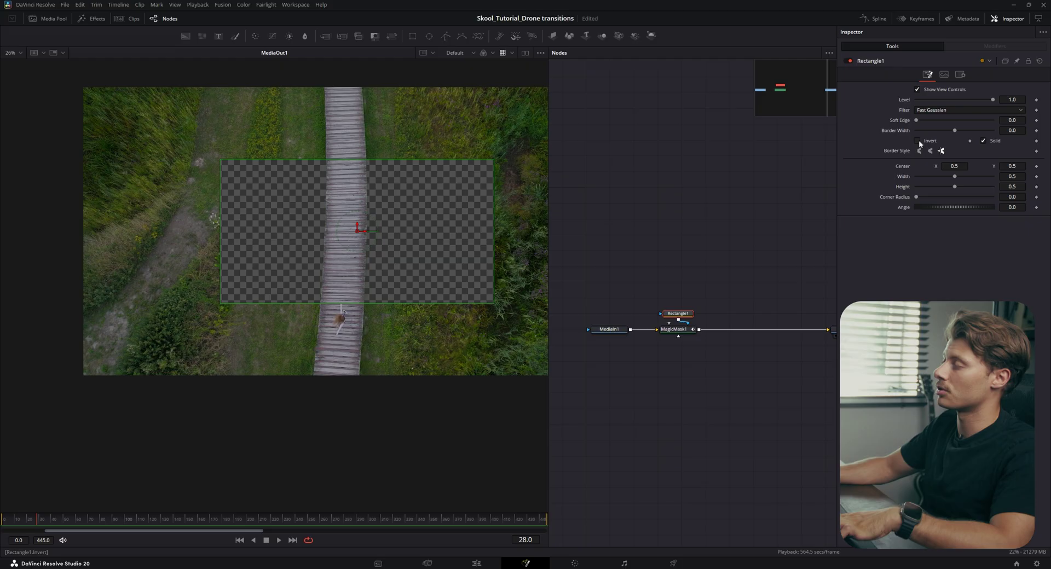
left_click(919, 140)
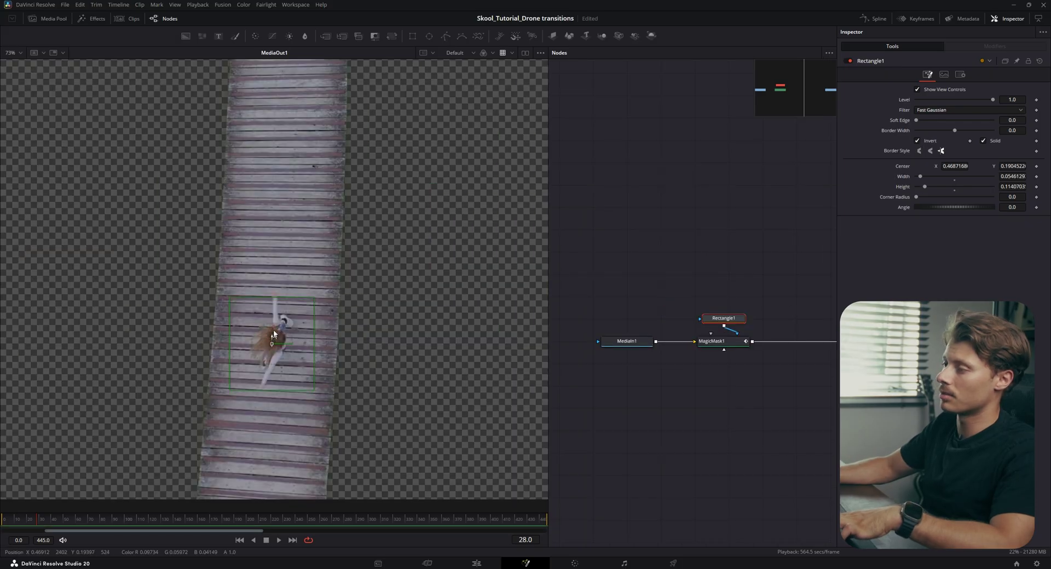
left_click(1036, 167)
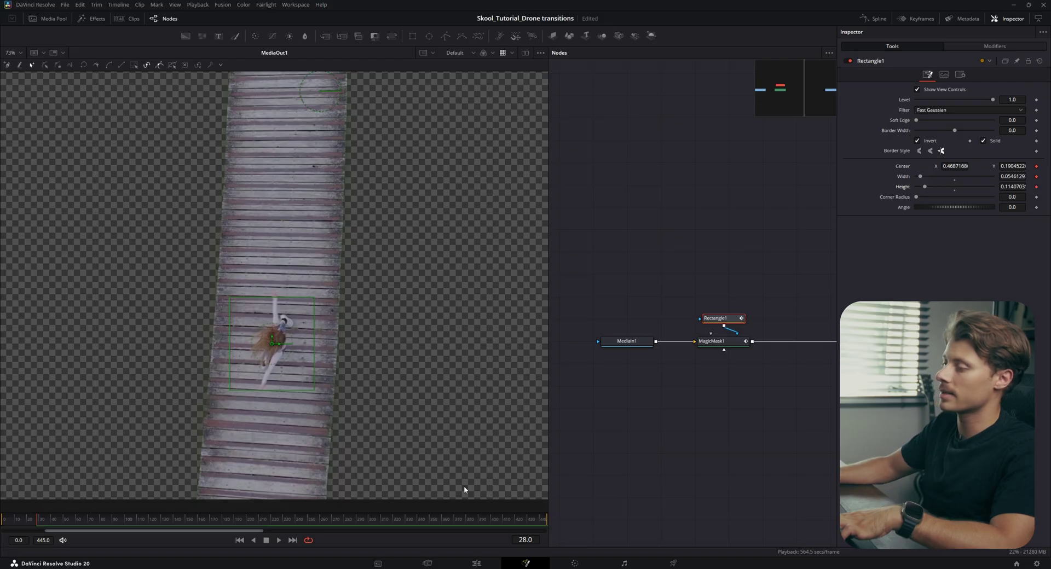
left_click_drag(286, 349, 286, 249)
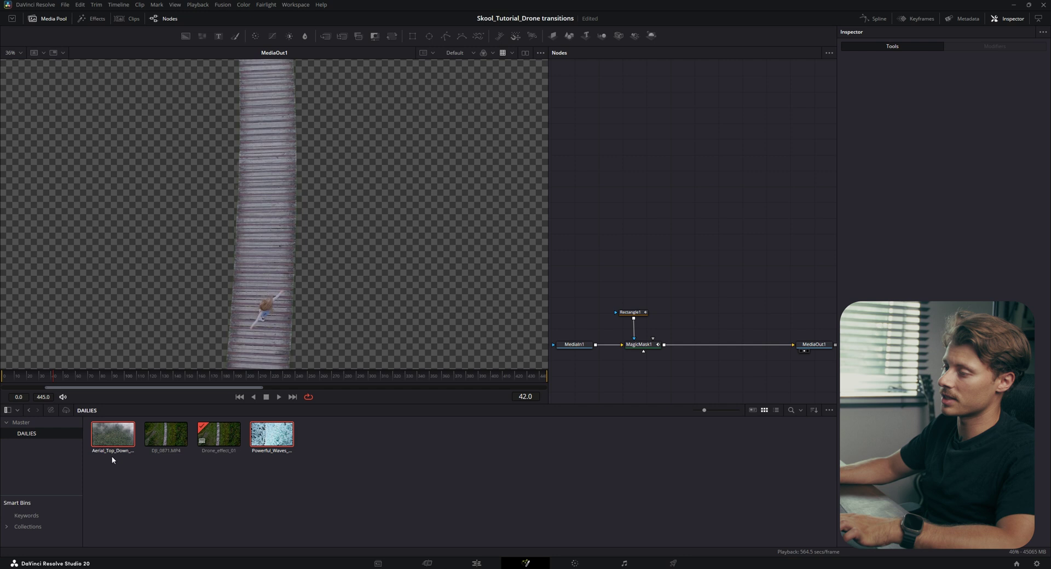
- Add the Sea and Forrest clips and merge Sea after MagicMask1 with Operator set to Under
left_click_drag(112, 435, 686, 274)
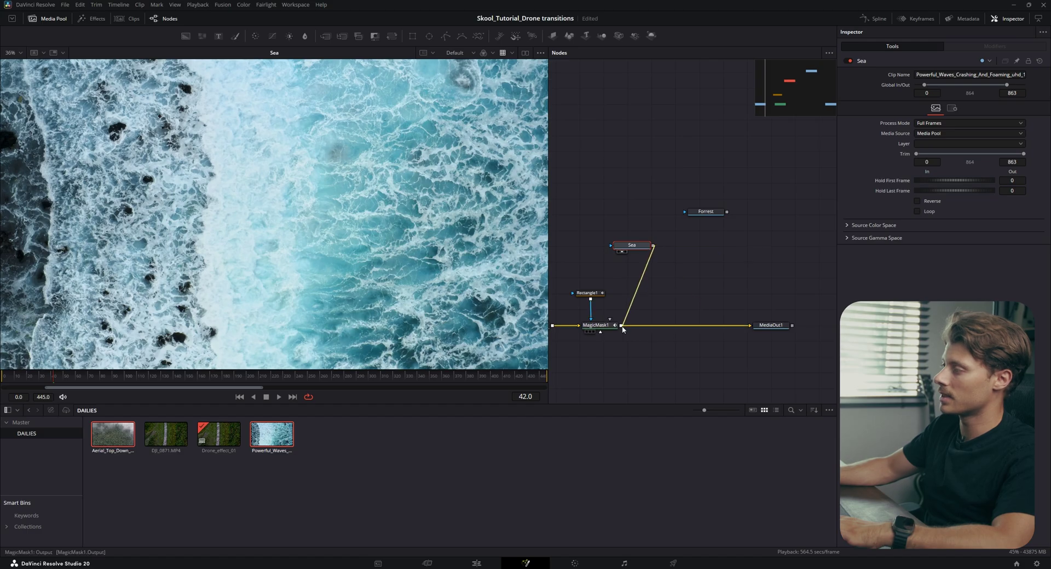
left_click_drag(622, 329, 622, 327)
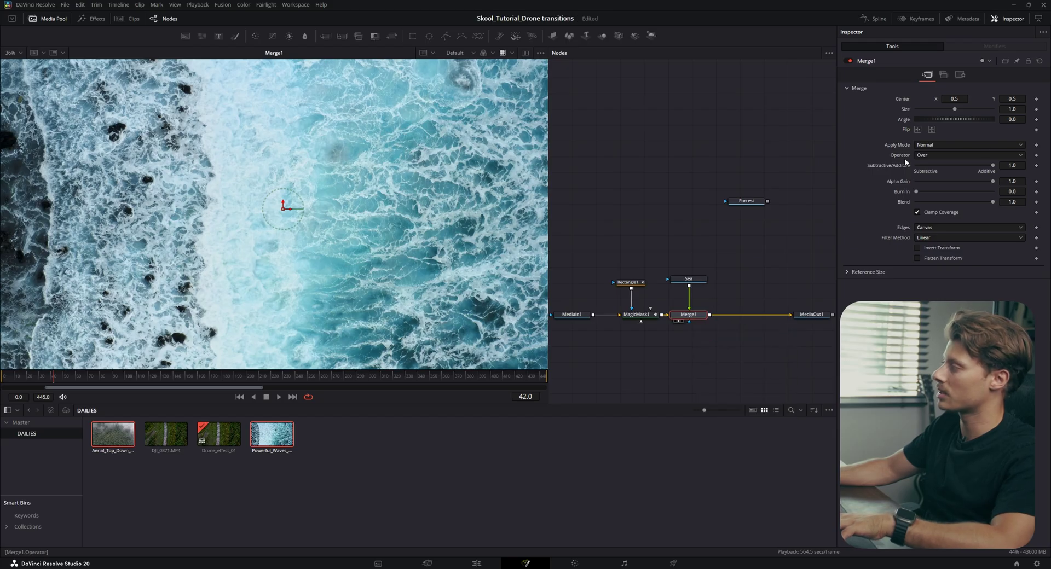
left_click(950, 157)
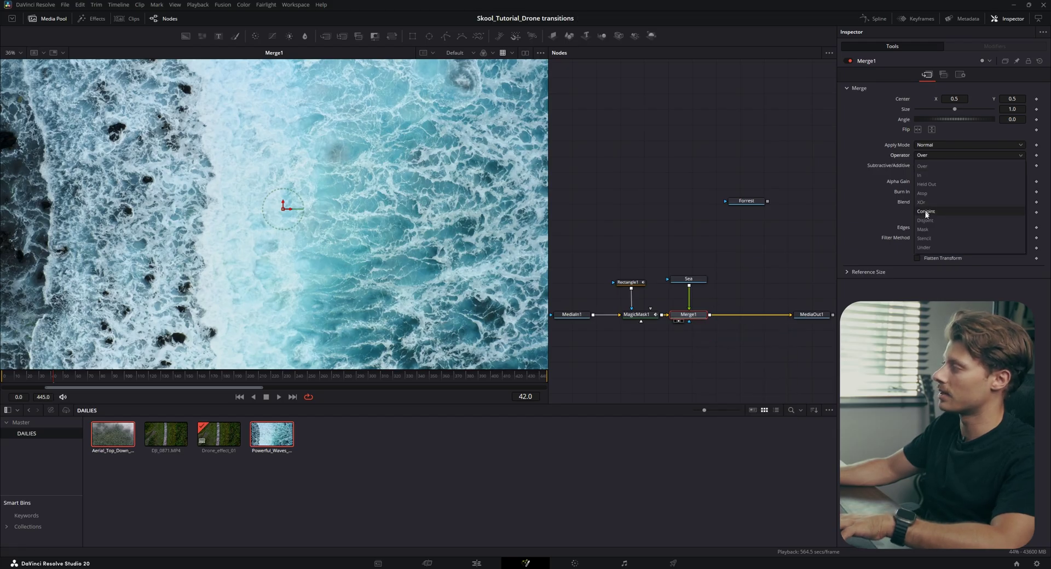
left_click(925, 248)
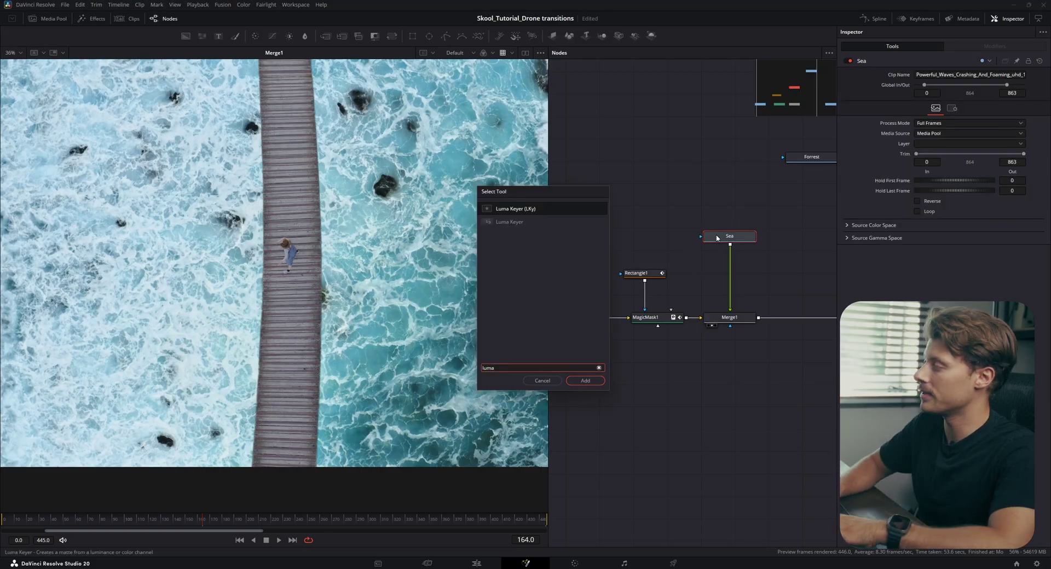
- Add a Luma Keyer after the Sea clip and lower its Low threshold
key("Return")
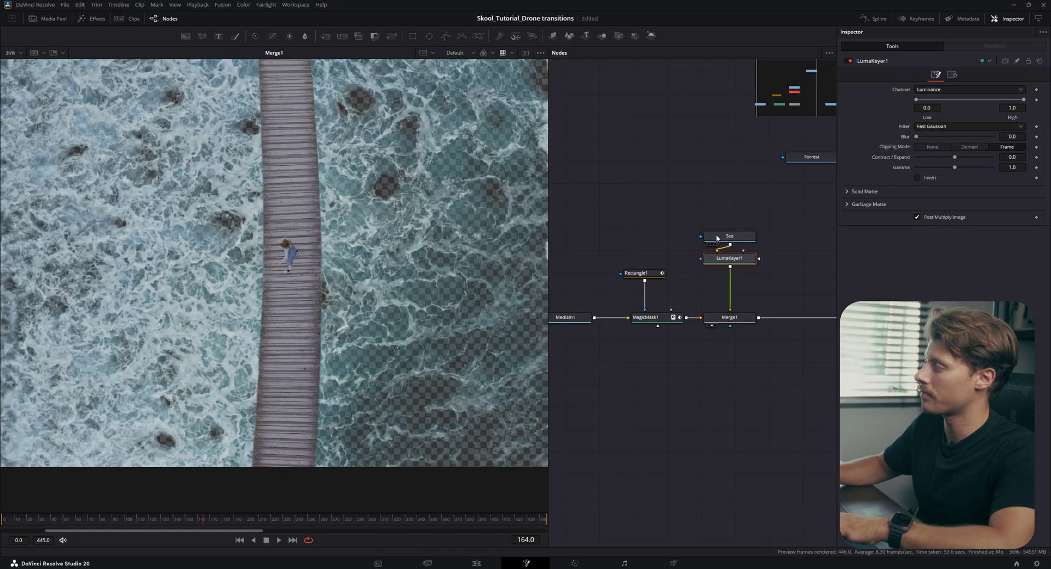
left_click(62, 522)
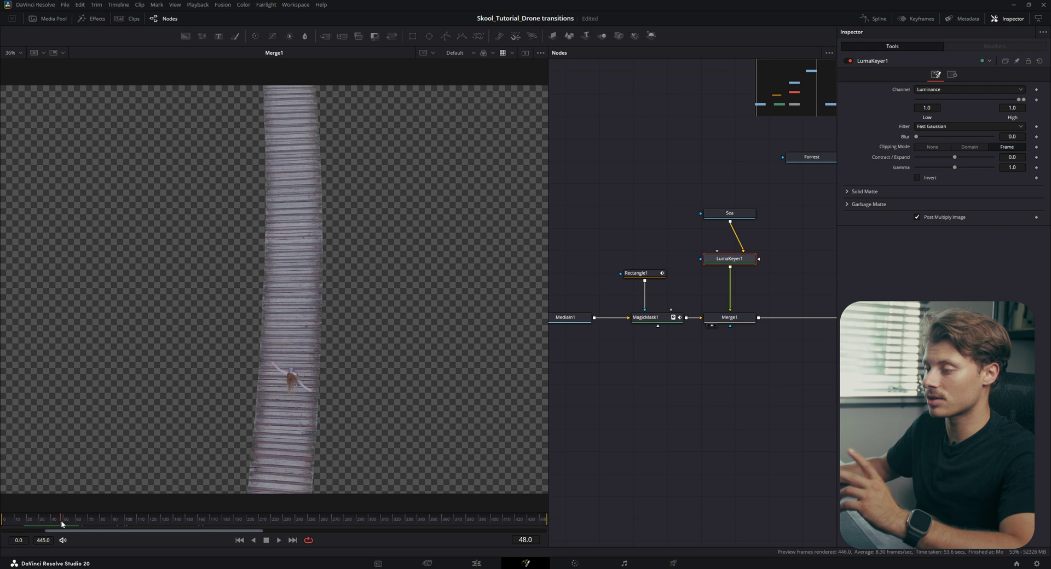
left_click_drag(62, 524, 64, 522)
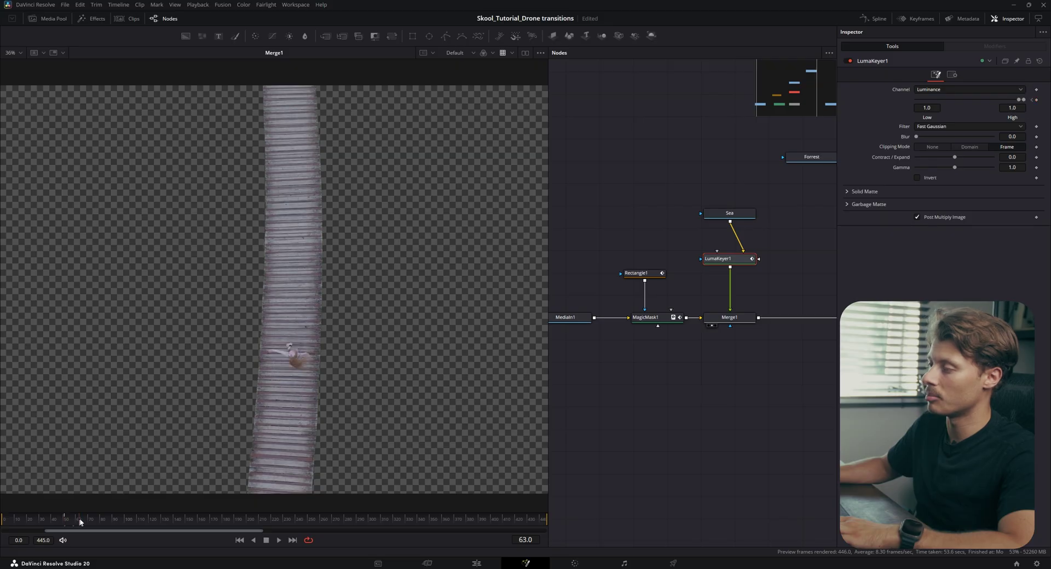
left_click_drag(76, 524, 136, 523)
left_click_drag(1019, 99, 894, 111)
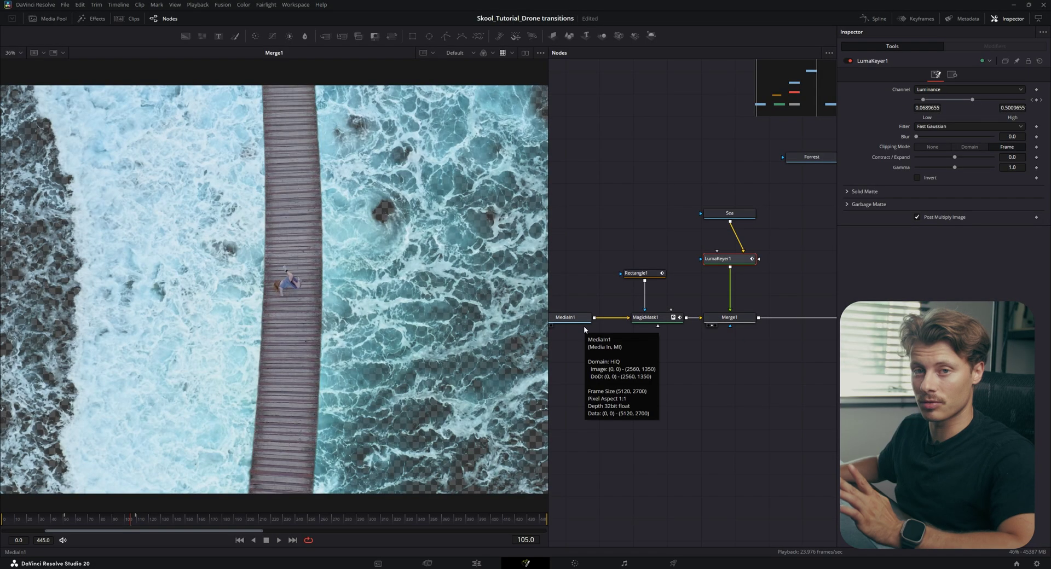
- At frame 132, set the luma keyer's Blend down to 0
left_click(952, 75)
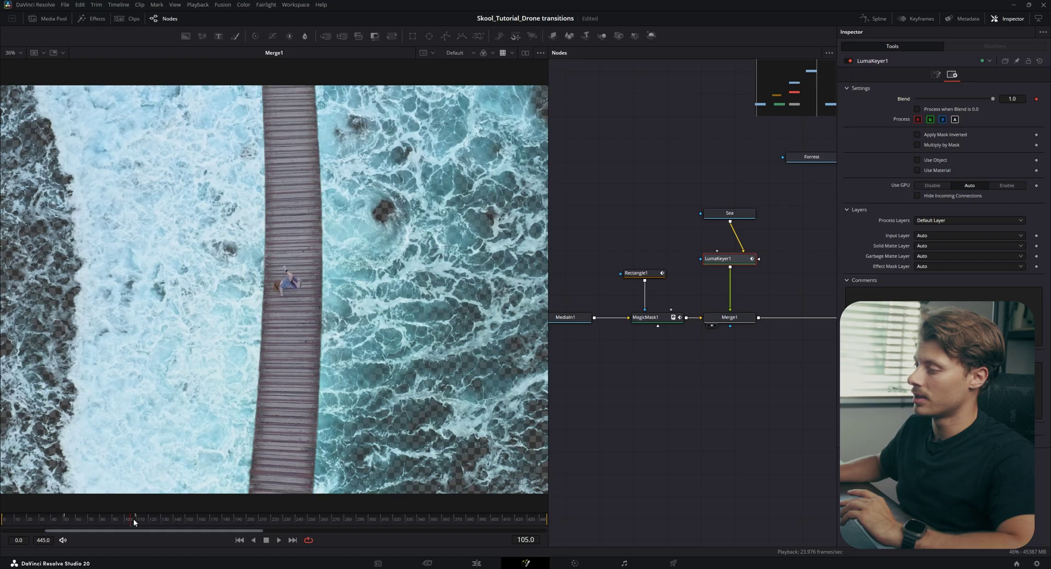
left_click_drag(134, 522, 164, 521)
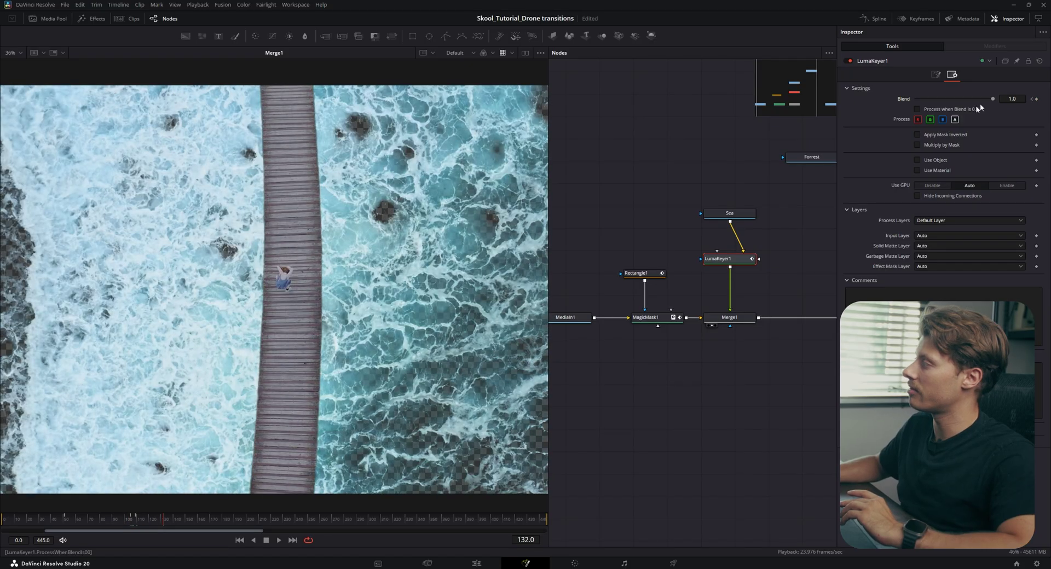
left_click_drag(987, 102, 844, 107)
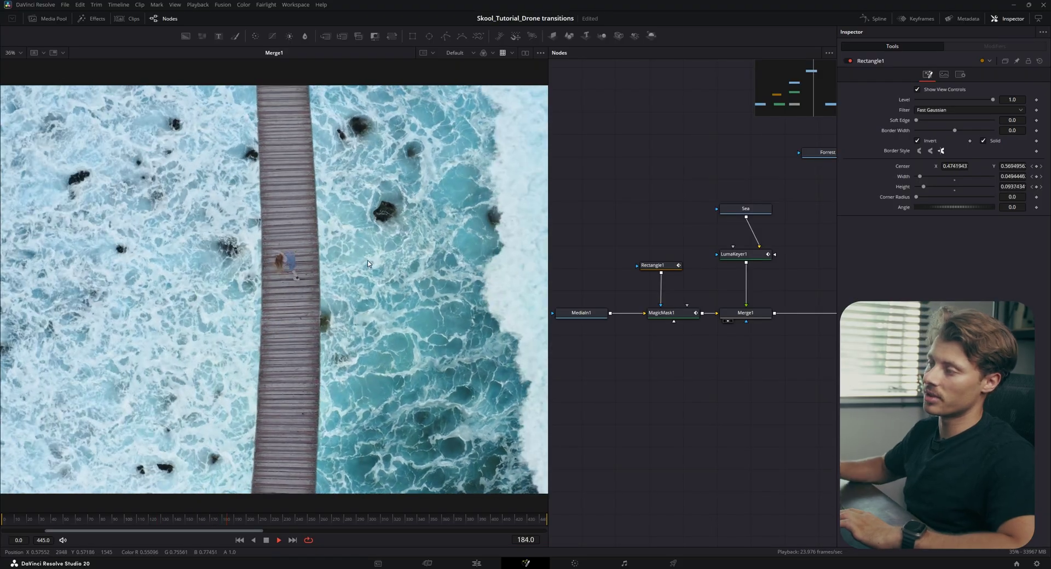
- Merge the Forrest clip into the composite as Merge2 with Operator set to Under
key("space")
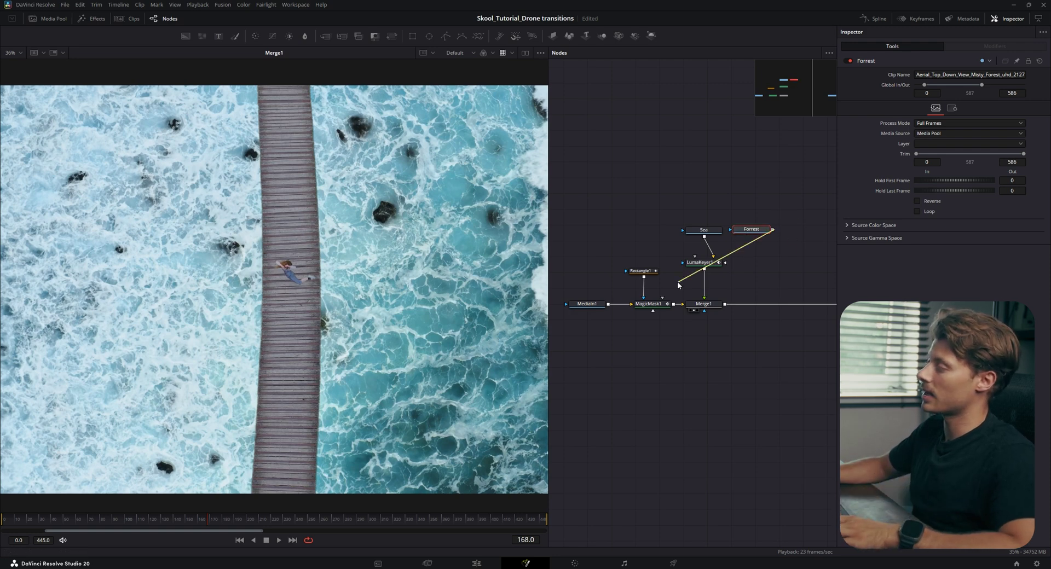
left_click_drag(673, 307, 673, 307)
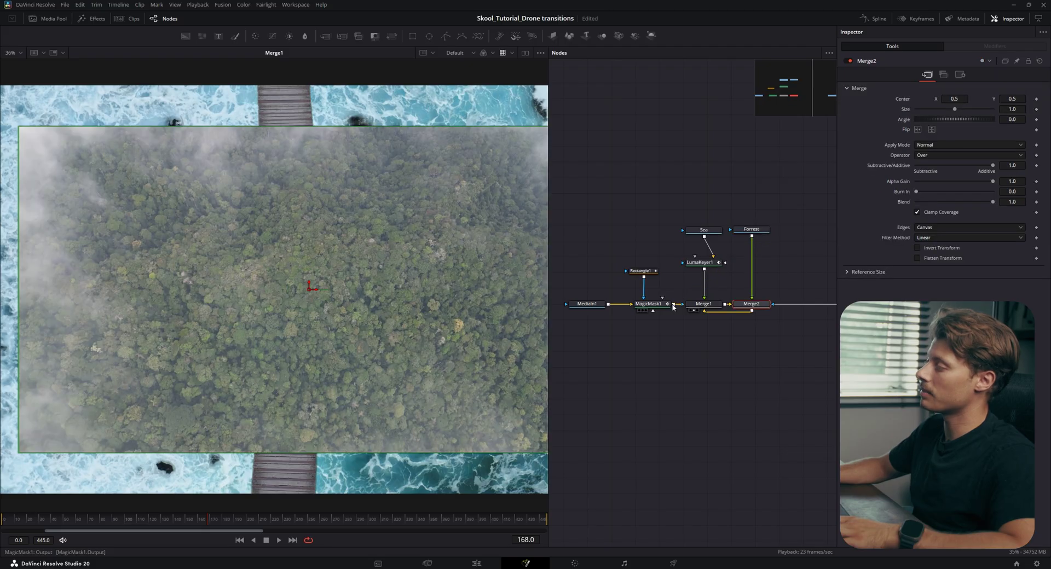
left_click_drag(746, 305, 706, 327)
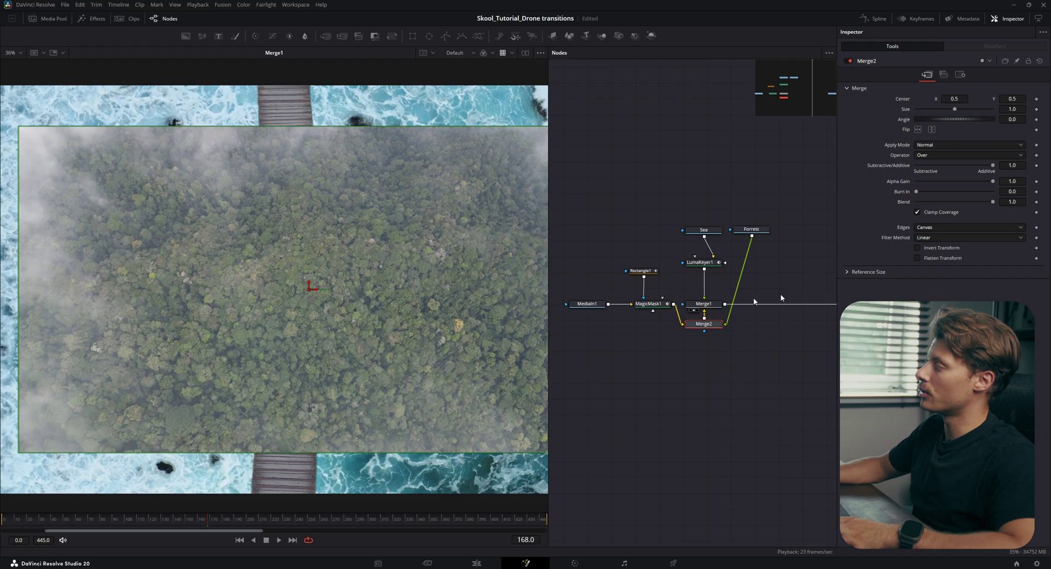
left_click(934, 157)
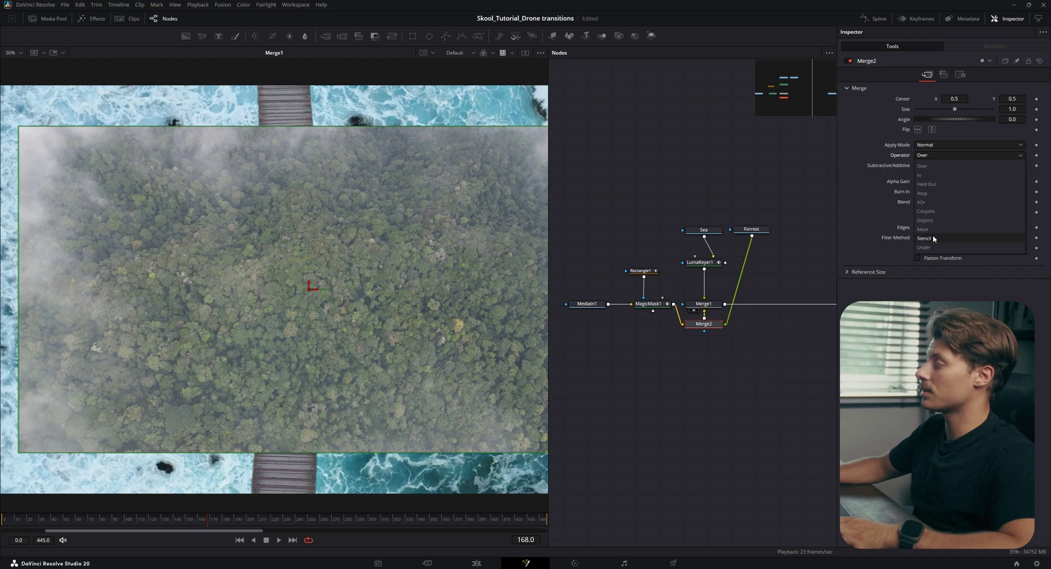
left_click(923, 248)
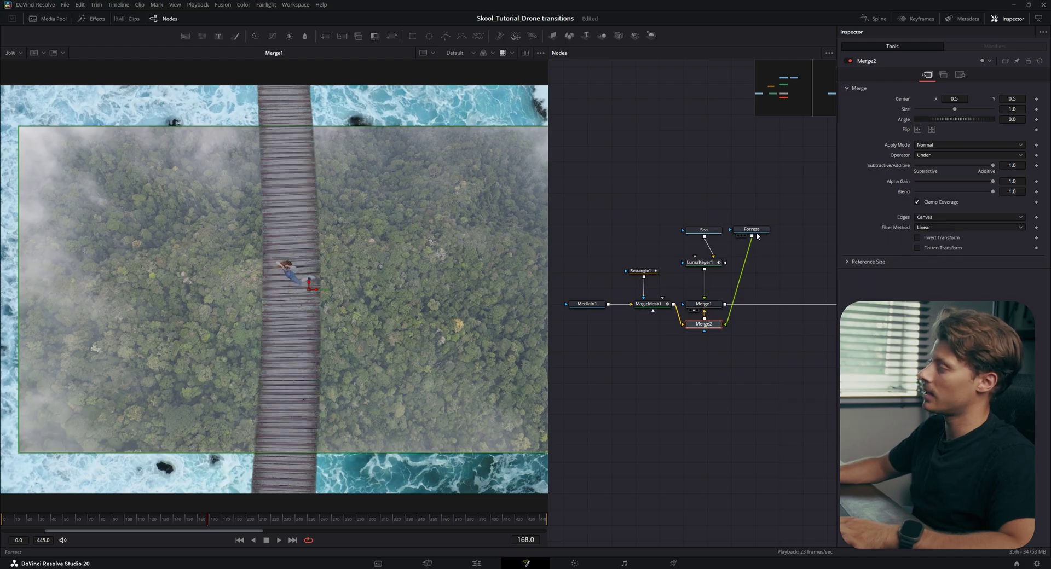
- Insert a Luma Keyer after Forrest and scale Merge2 up to size 1.34
left_click_drag(758, 236, 767, 234)
left_click(701, 266)
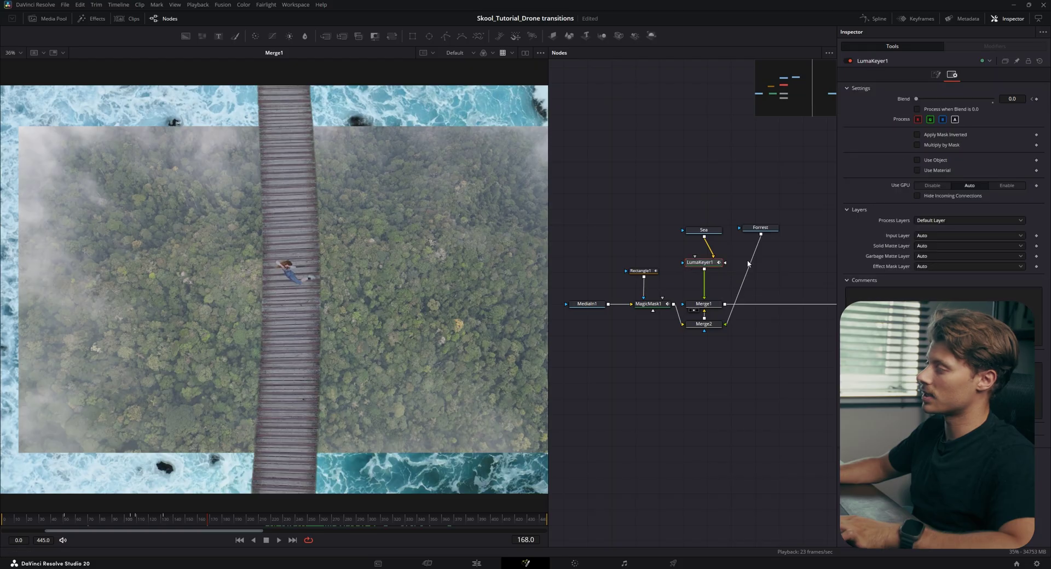
left_click(765, 224)
key("shift+space")
type("lu")
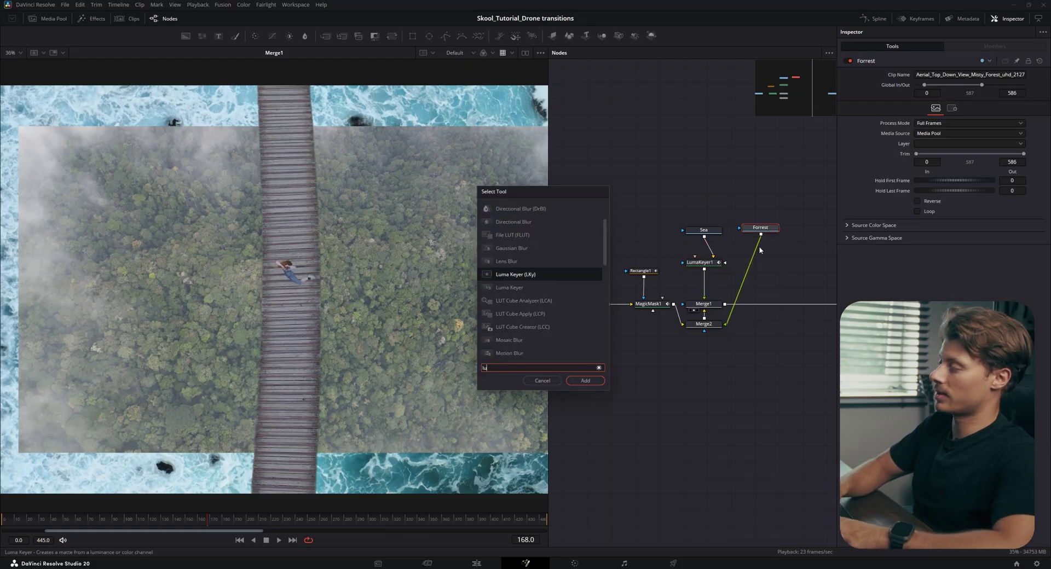
type("ma")
key("Return")
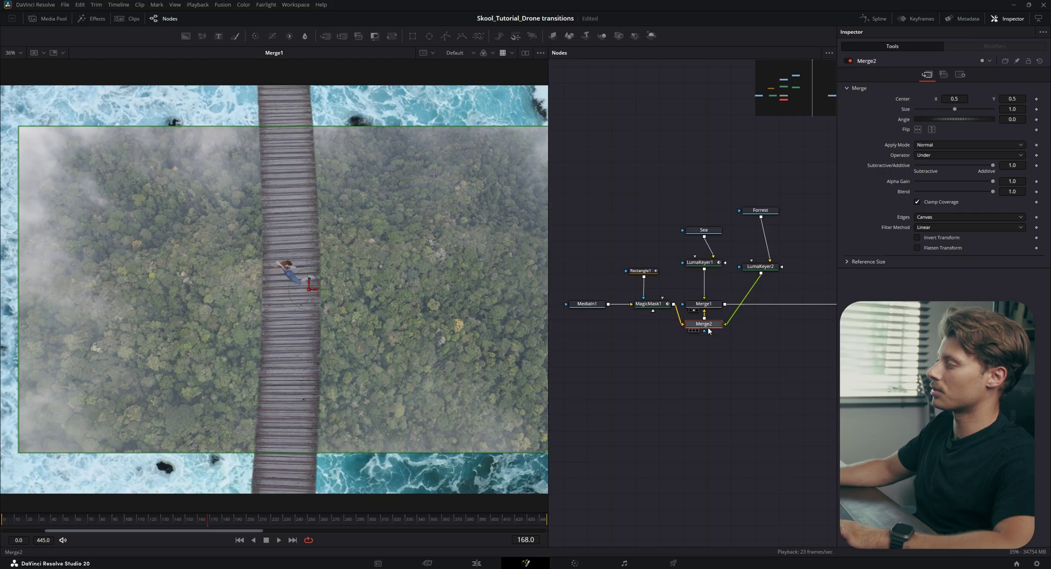
left_click_drag(958, 110, 957, 112)
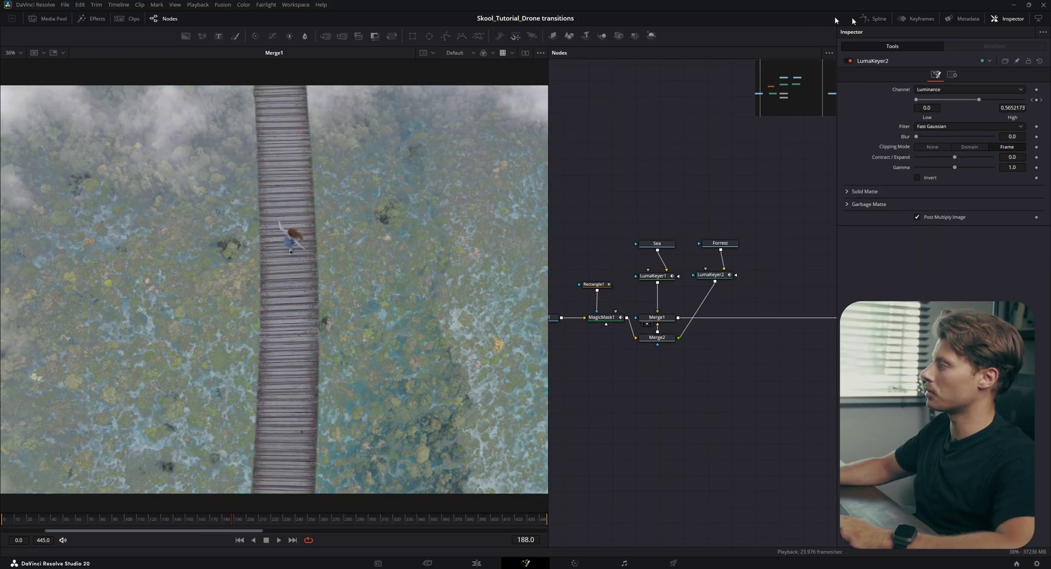
- Shift LumaKeyer2's High and Low keyframes earlier, showing only selected tools' tracks
left_click(913, 20)
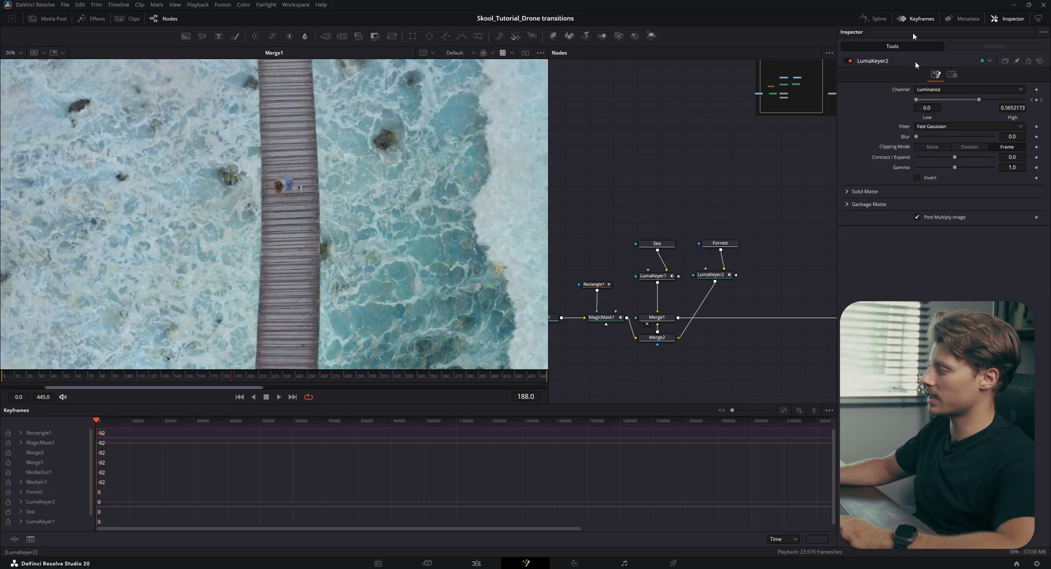
left_click(784, 411)
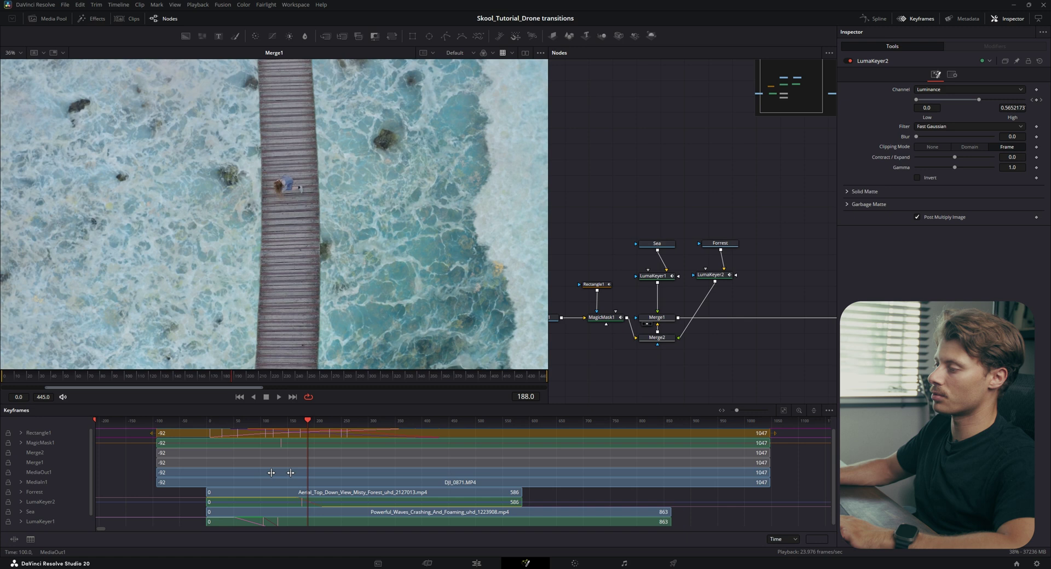
left_click(830, 411)
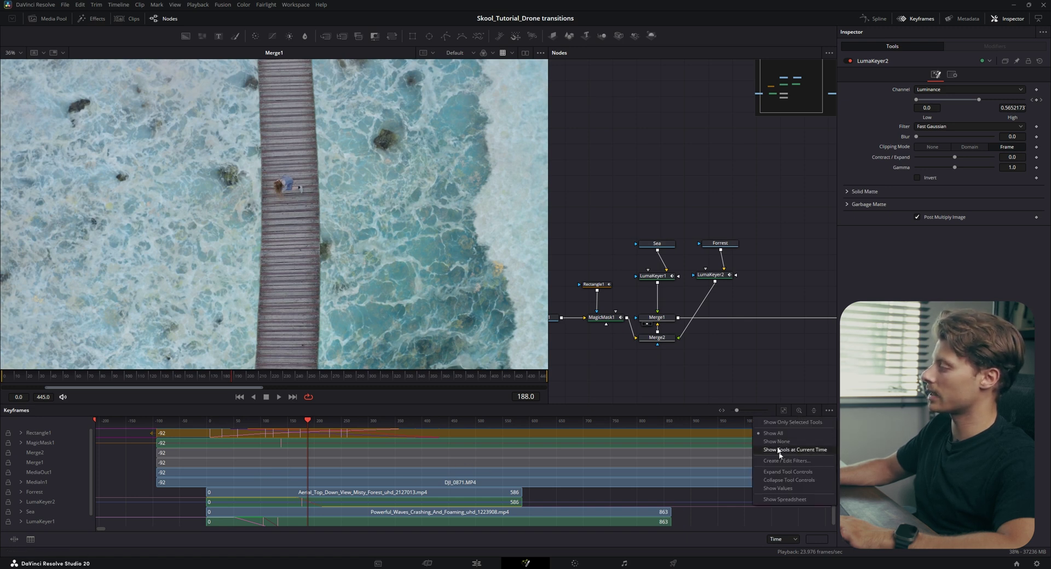
left_click(790, 423)
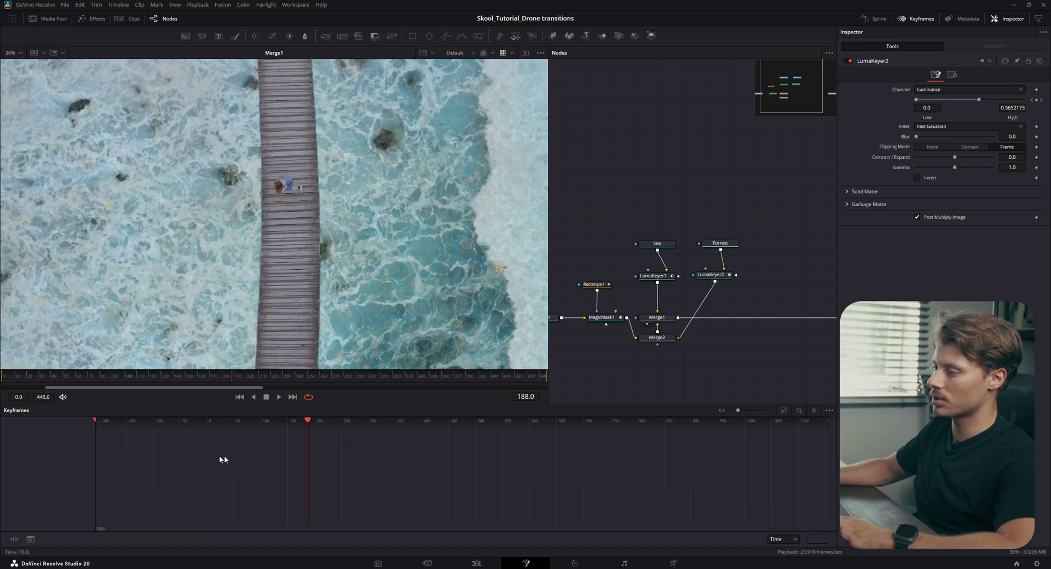
left_click(728, 216)
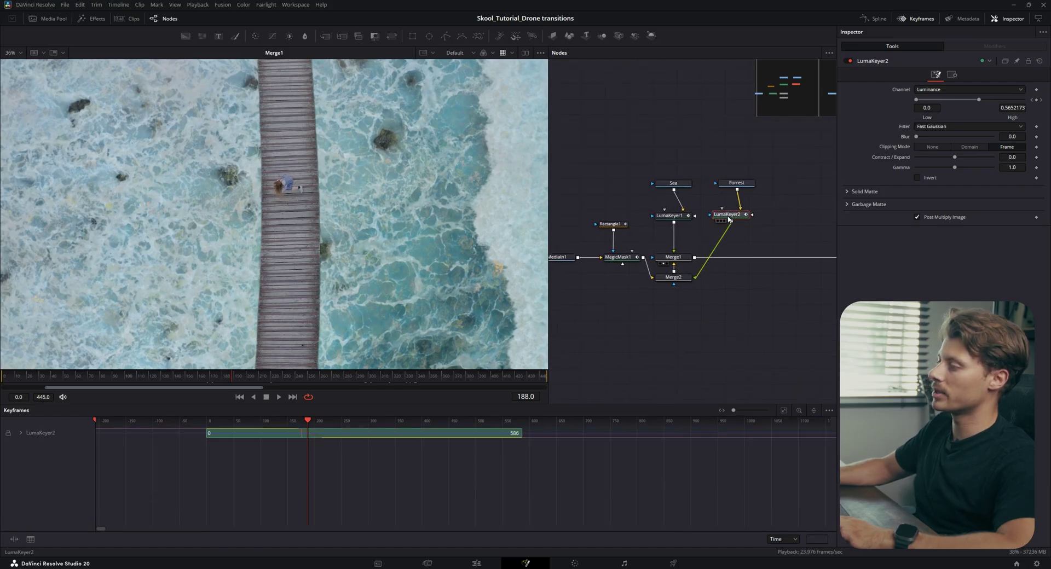
left_click(307, 427)
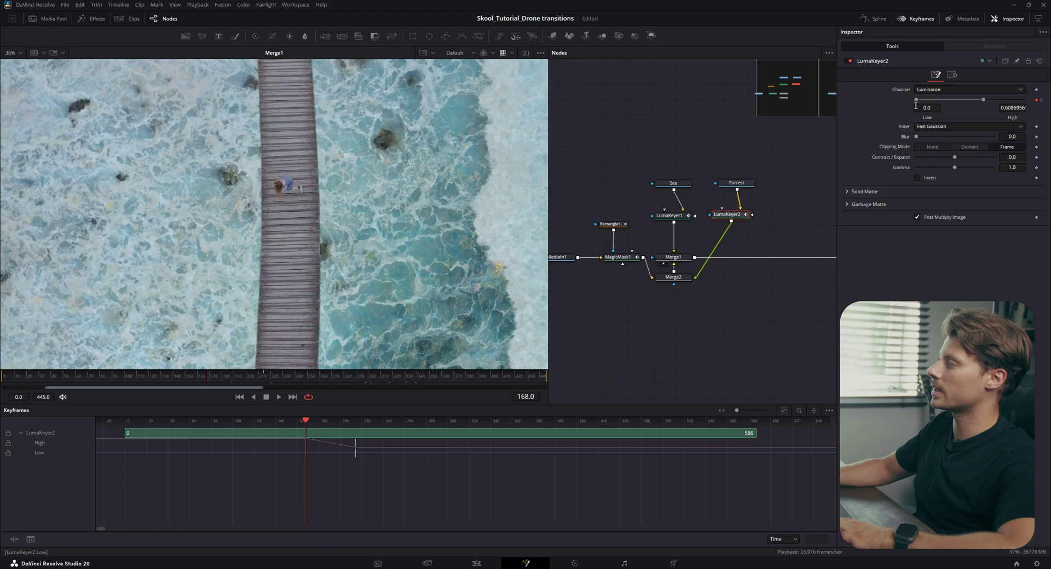
left_click_drag(356, 446, 327, 449)
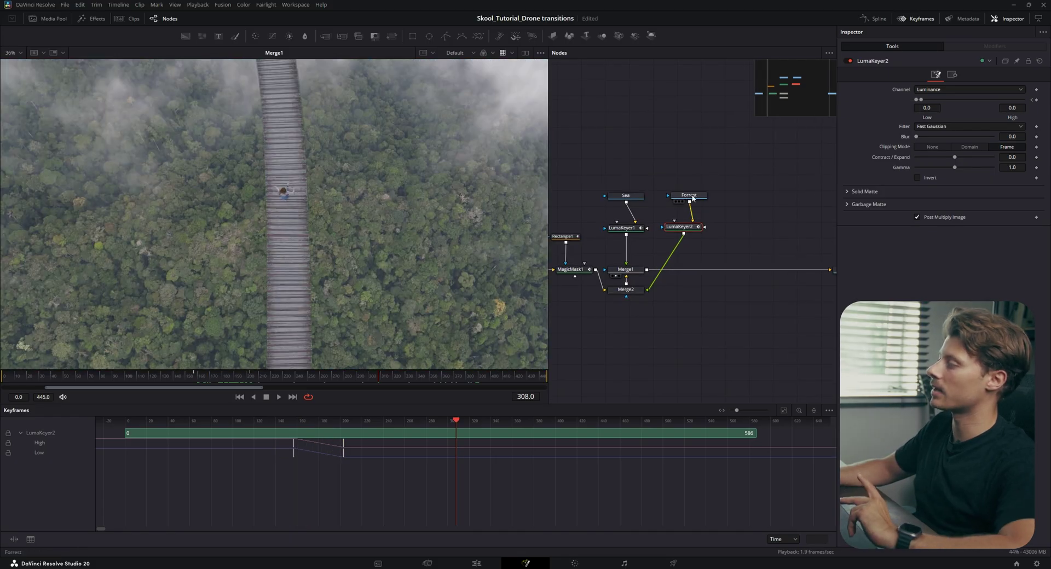
- Slide the Forrest clip bar earlier in the keyframes timeline
left_click(691, 196)
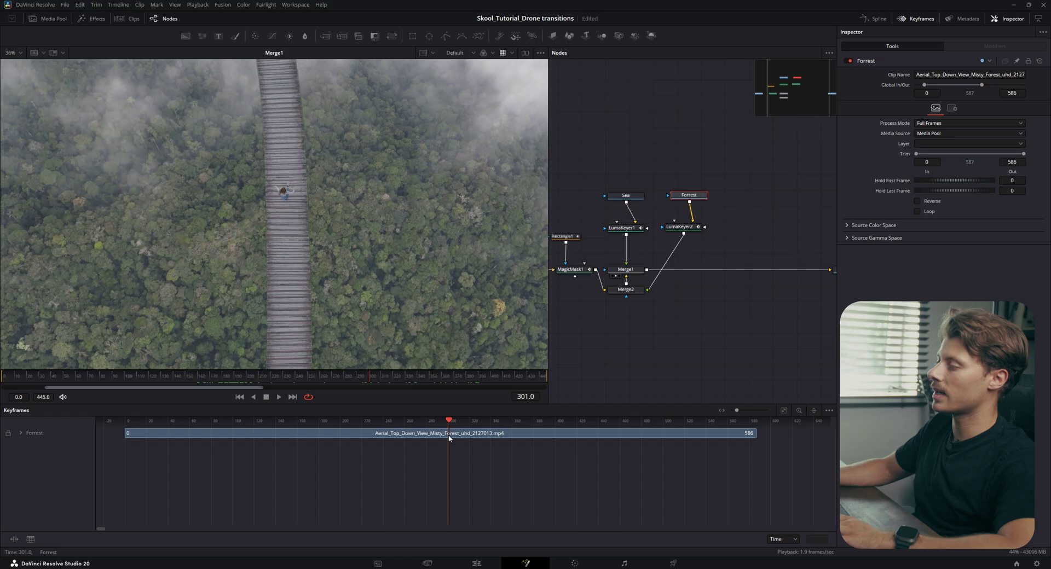
mouse_move(476, 432)
left_mouse_down()
mouse_move(293, 437)
mouse_move(370, 437)
left_mouse_up()
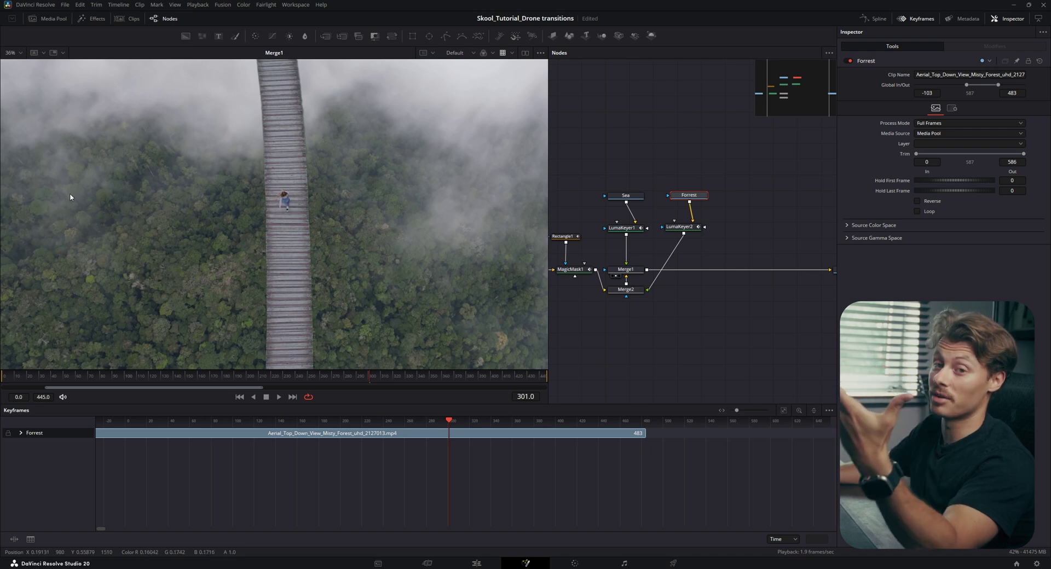
left_click(596, 220)
- Add a Luma Keyer fed by Forrest and merge it over Merge1 as Merge3
key("shift+space")
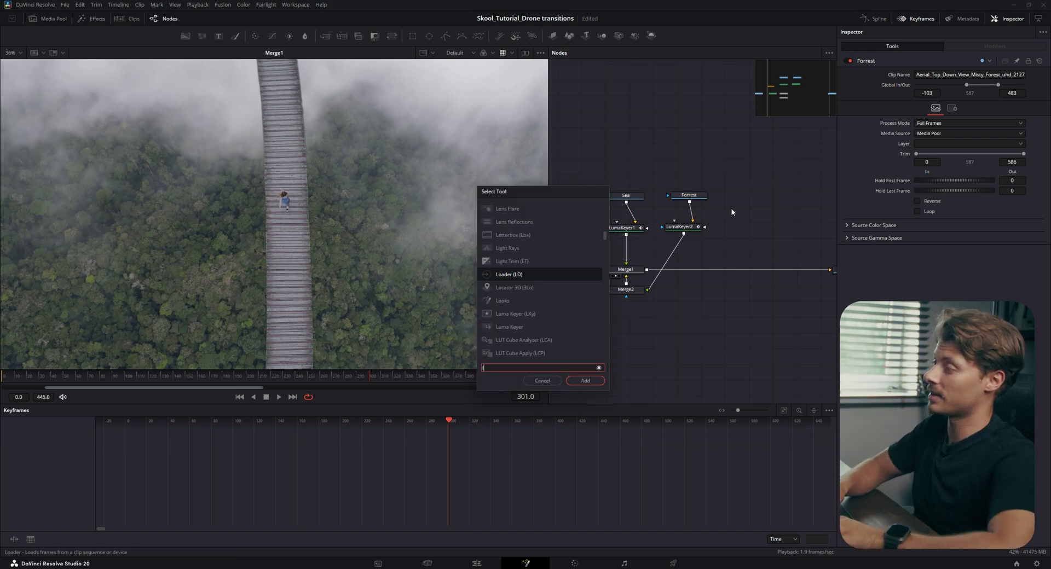
type("luma")
key("Return")
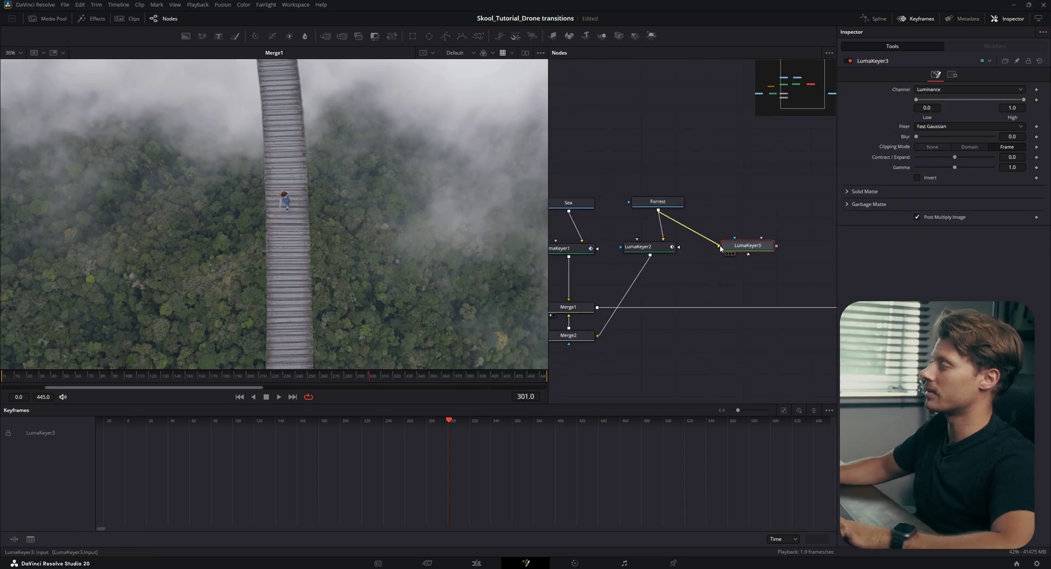
left_click_drag(721, 249, 720, 249)
scroll(734, 230, "down", 3)
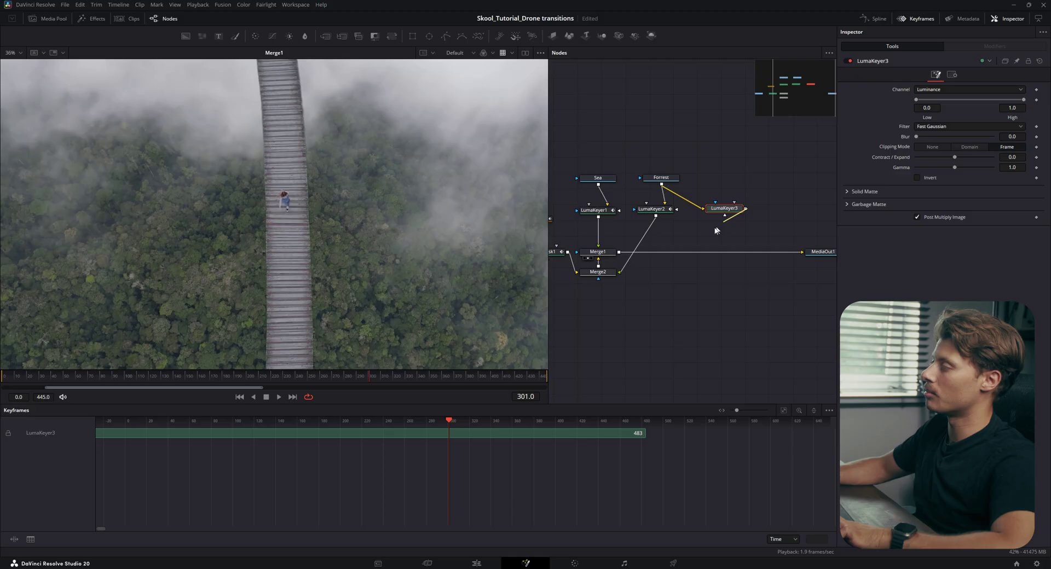
left_click_drag(619, 254, 619, 254)
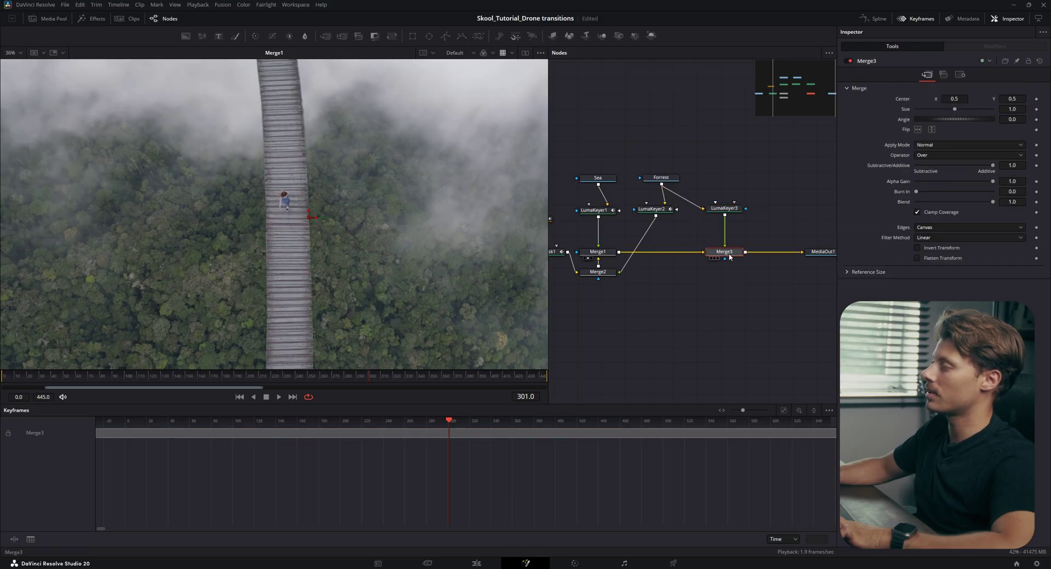
- Adjust the new keyer's Low and High thresholds to isolate the clouds
left_click_drag(724, 209, 359, 249)
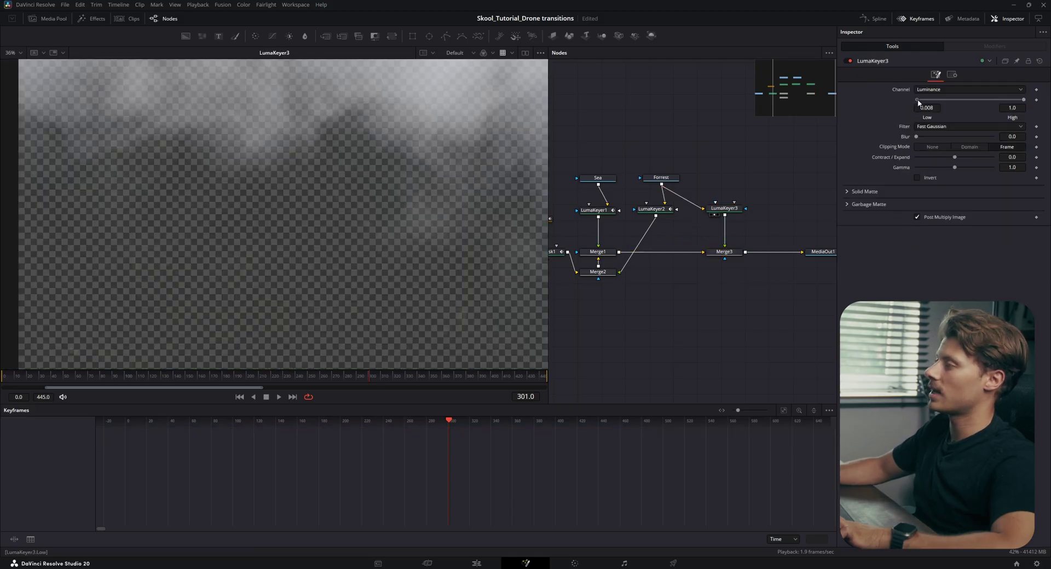
left_click_drag(918, 103, 916, 102)
mouse_move(1023, 99)
left_mouse_down()
mouse_move(948, 100)
mouse_move(990, 101)
left_mouse_up()
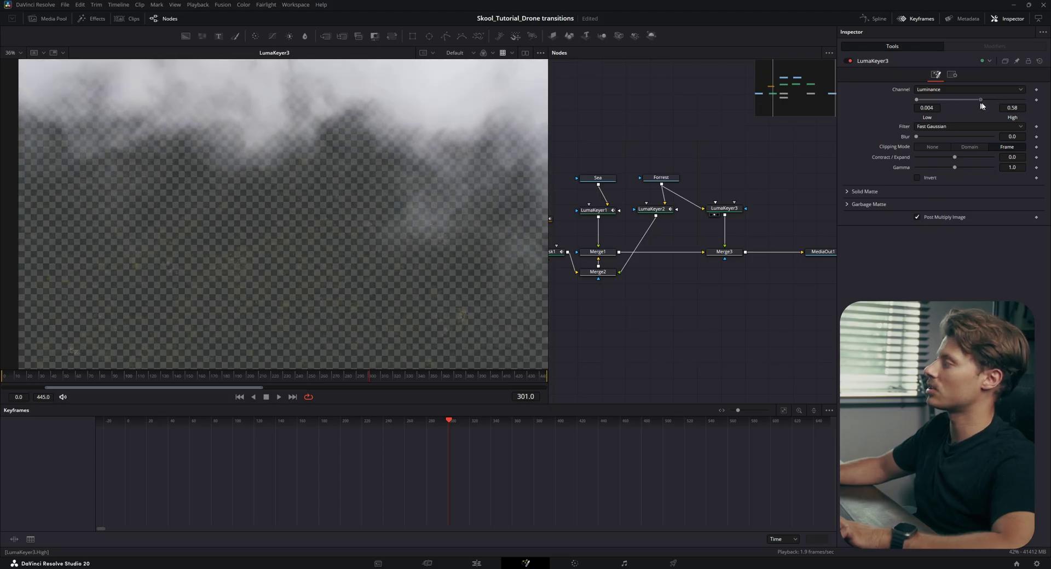
left_click_drag(917, 100, 934, 101)
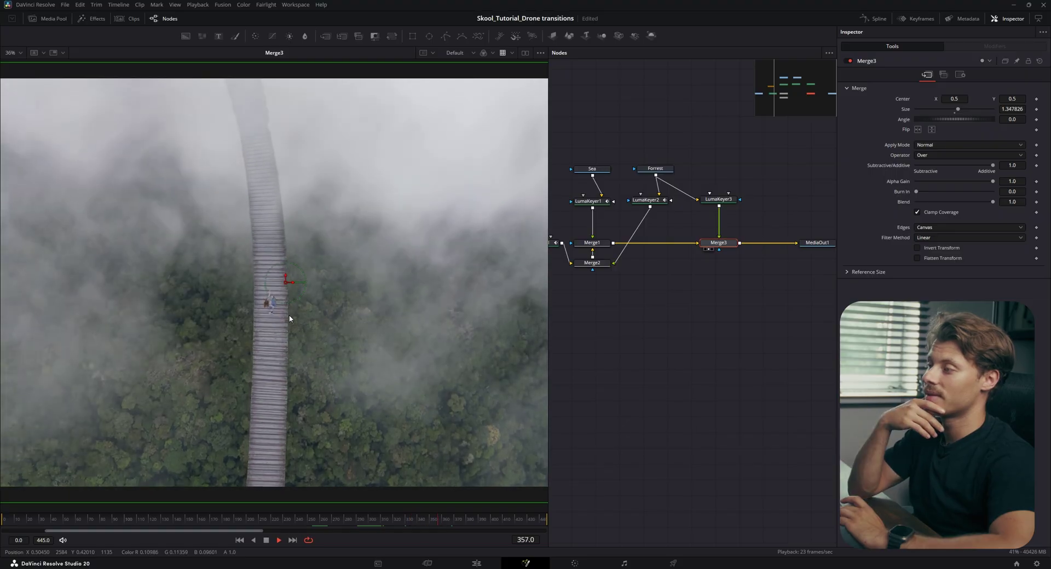
key("space")
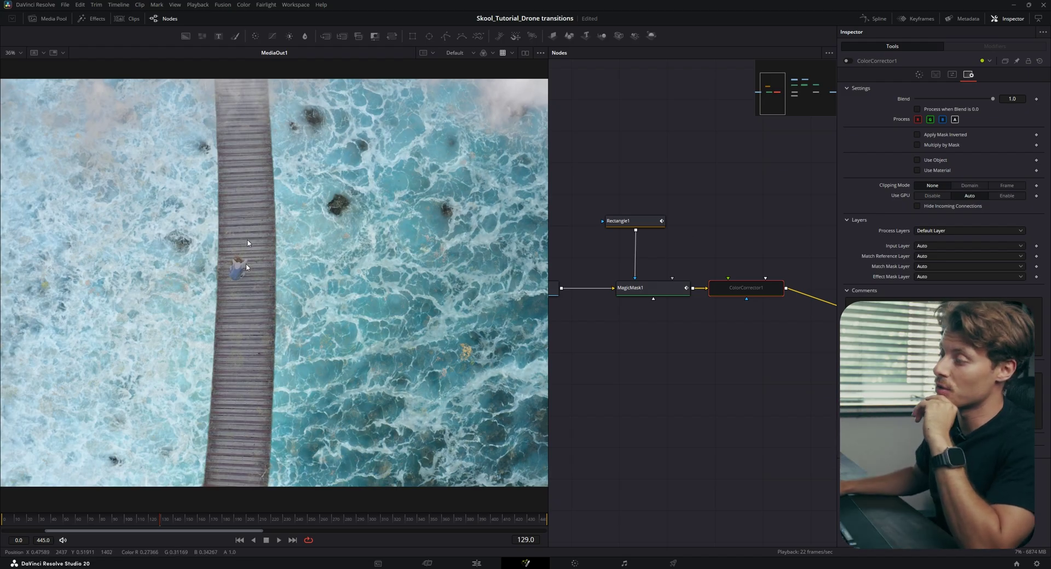
- At frame 143, enable ColorCorrector1, set Gain to 1.3, and reset its Blend
left_click_drag(143, 520, 179, 519)
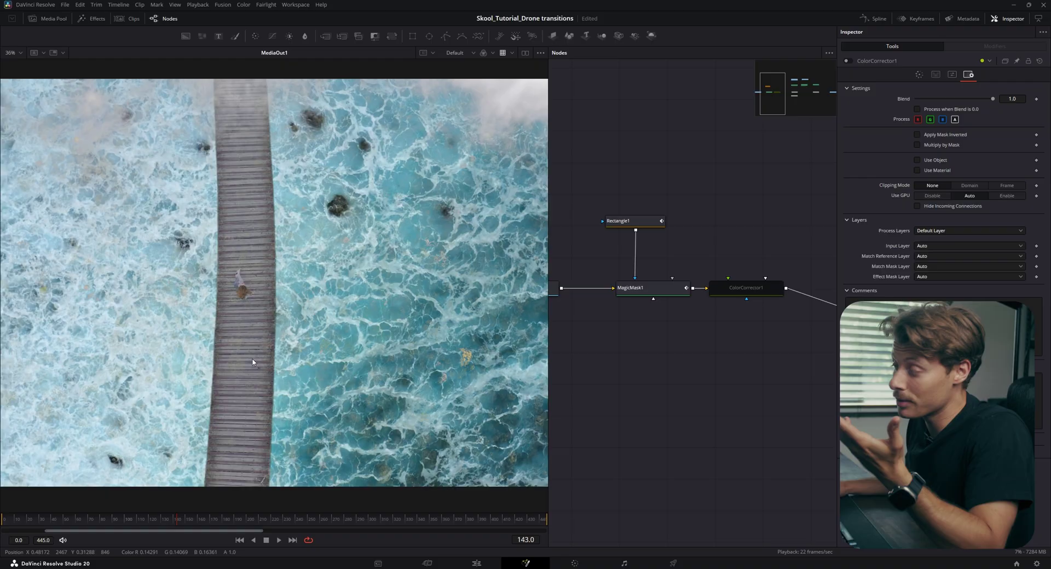
key("ctrl+p")
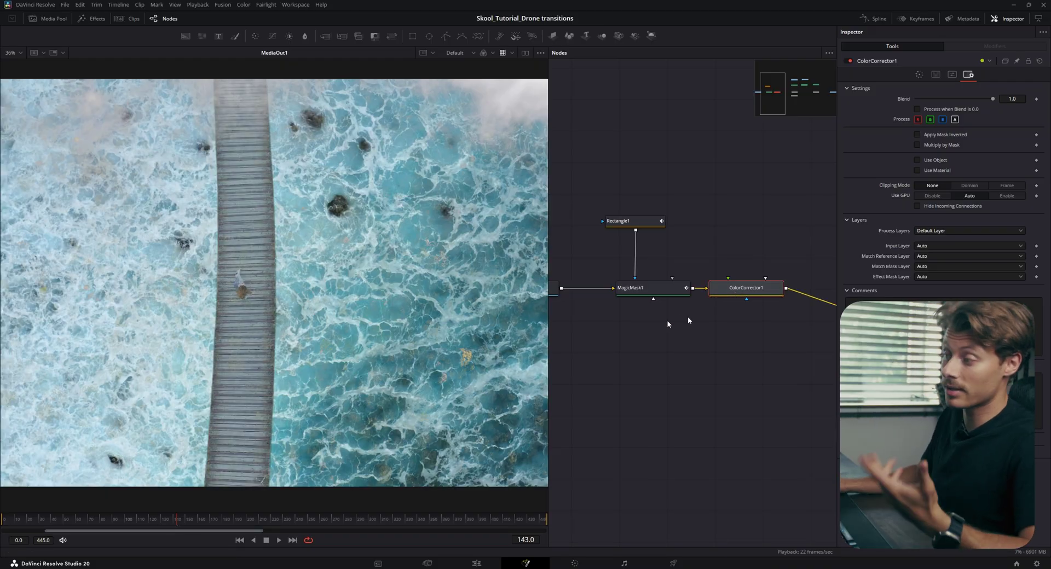
scroll(266, 335, "up", 2)
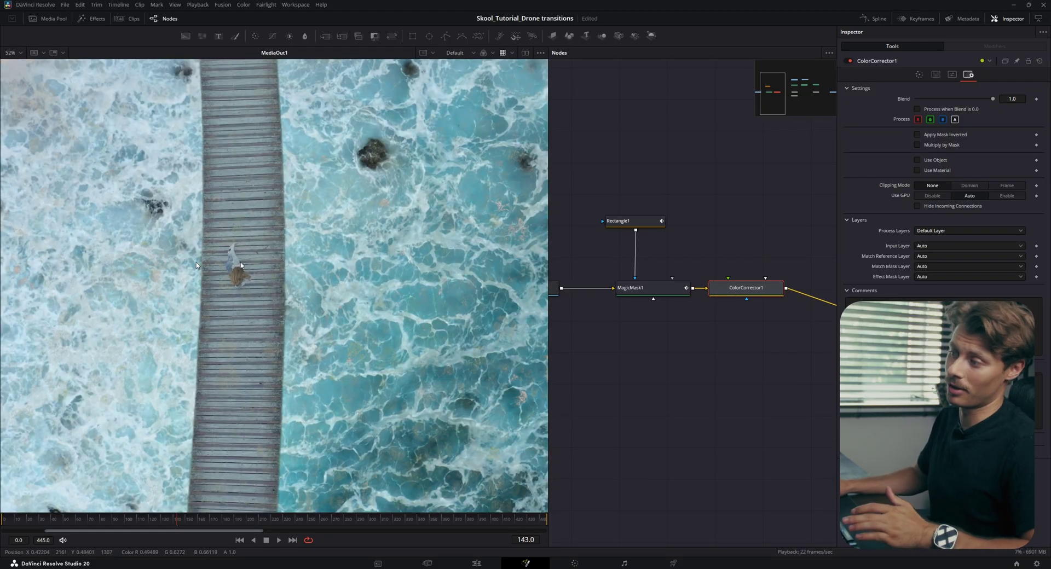
left_click_drag(253, 314, 273, 306)
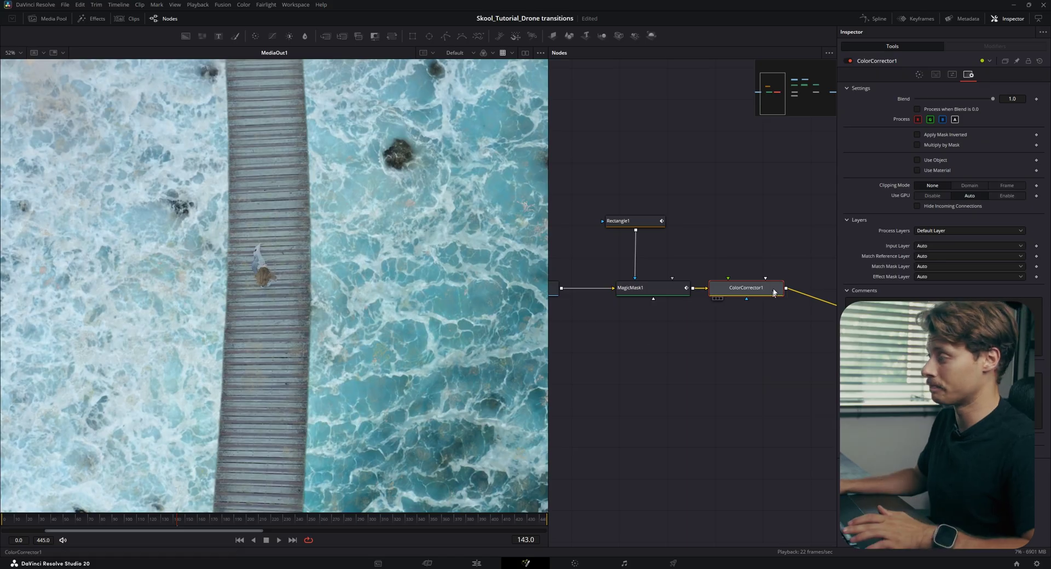
left_click(728, 294)
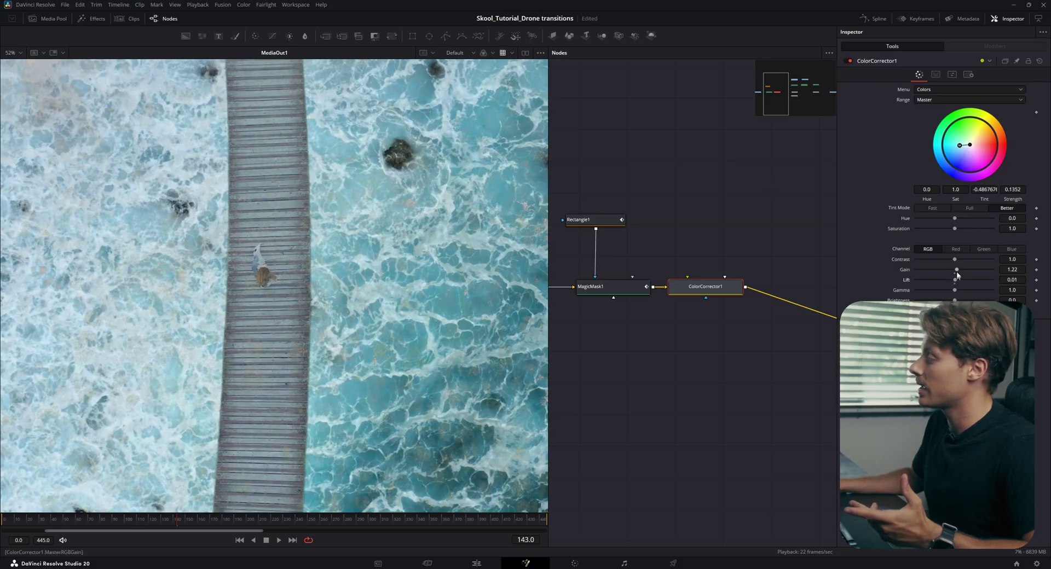
left_click_drag(956, 272, 958, 272)
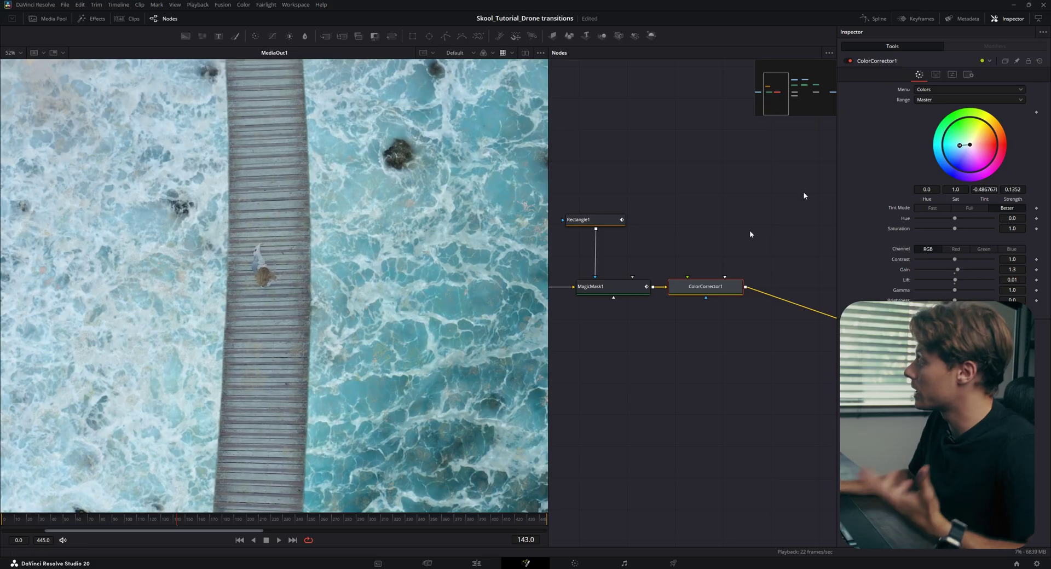
left_click(968, 75)
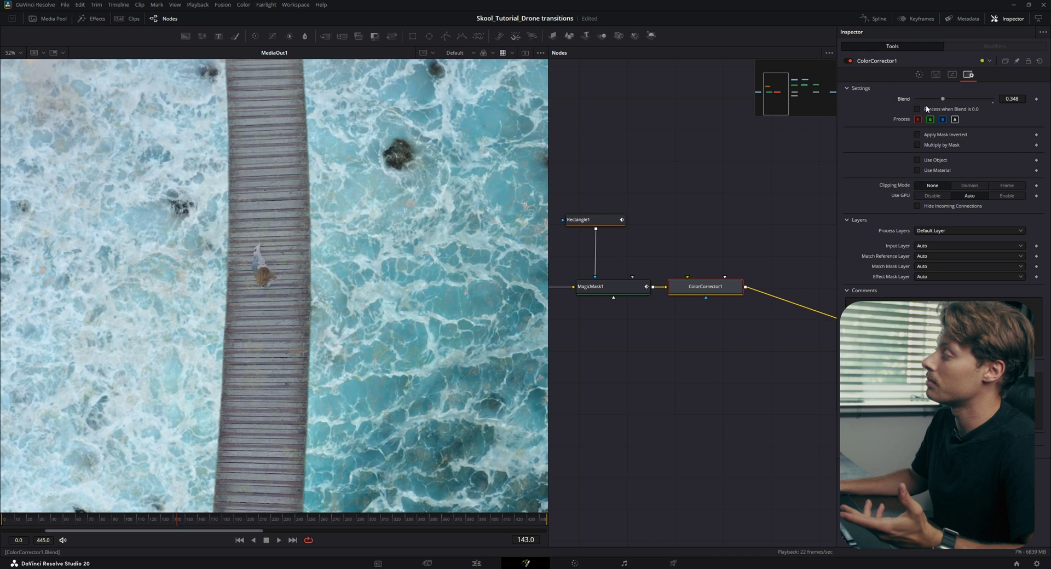
double_click(943, 101)
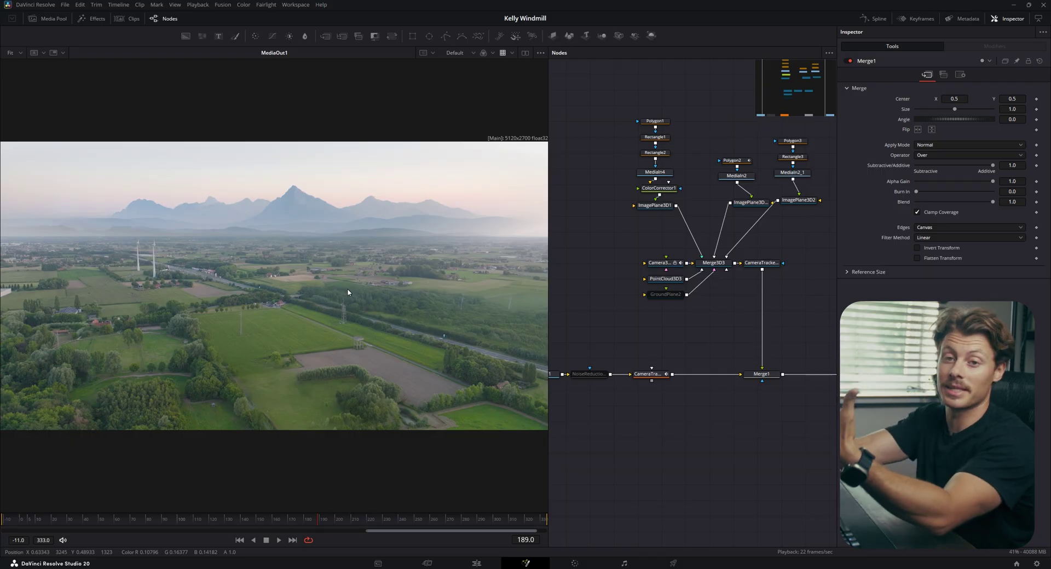
- View CameraTracker1's output and scrub through its tracking markers on the drone footage
left_click(647, 374)
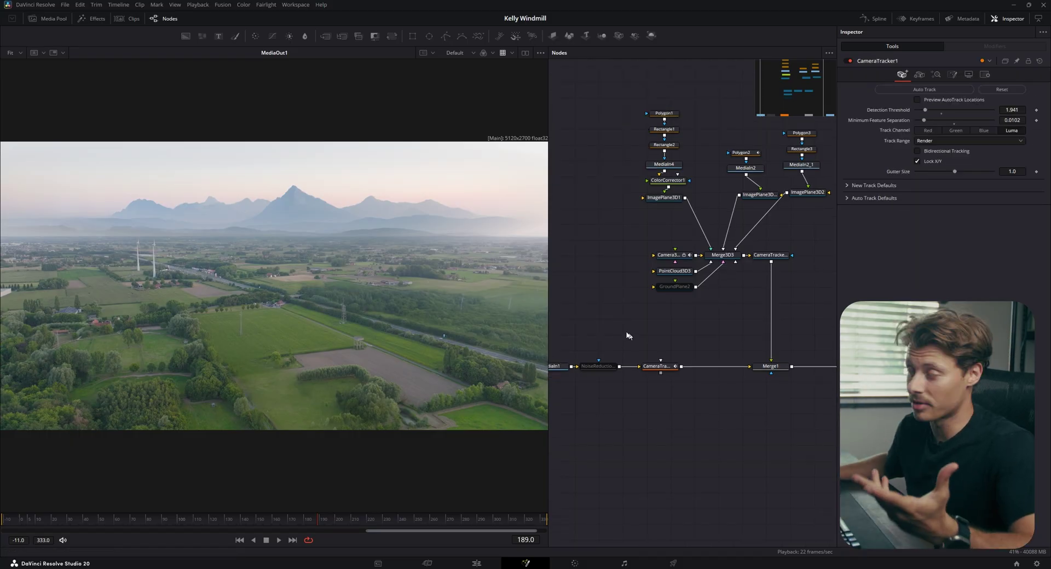
key("1")
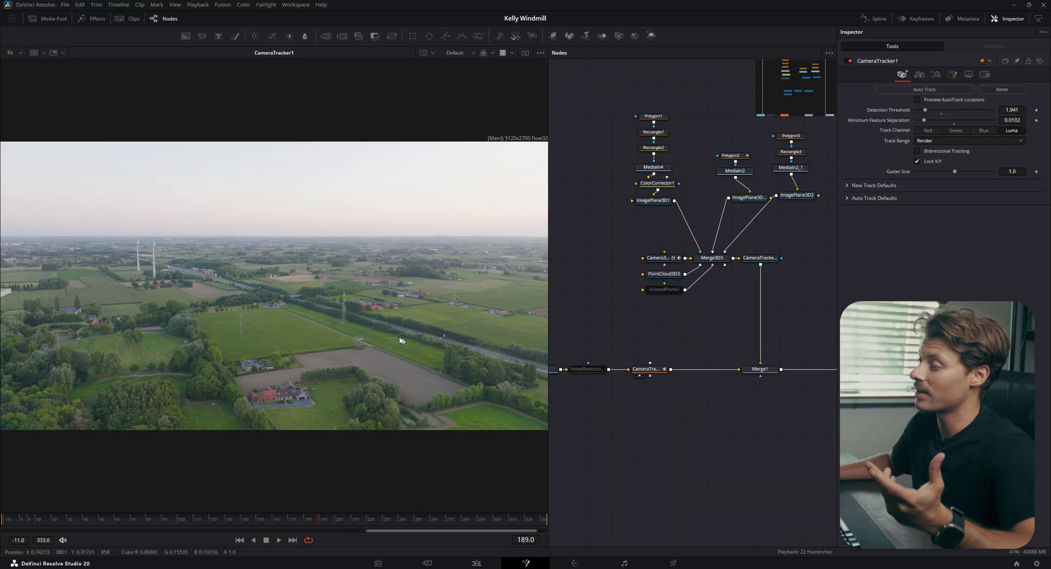
left_click(652, 370)
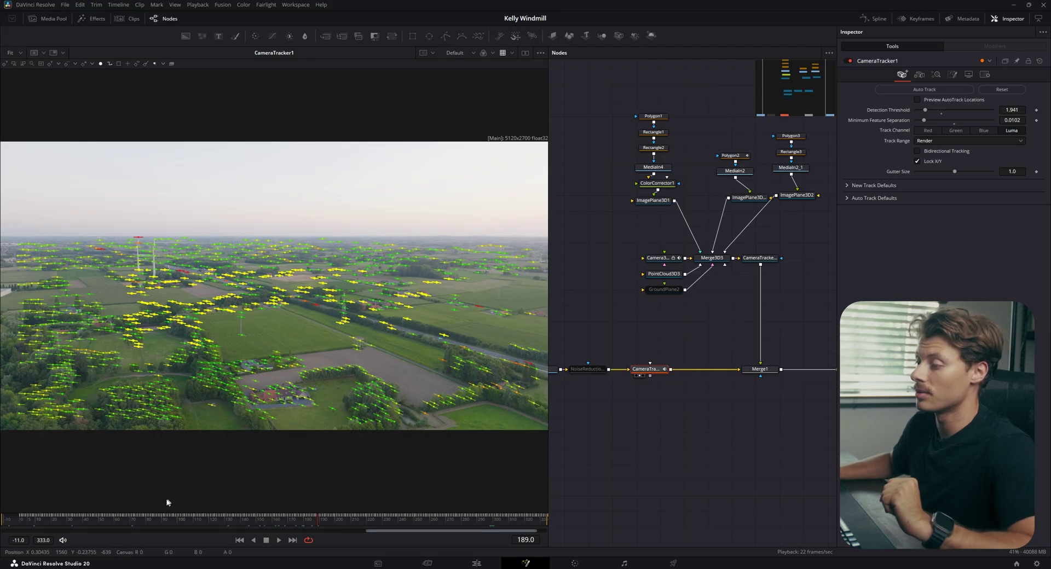
left_click_drag(118, 524, 235, 519)
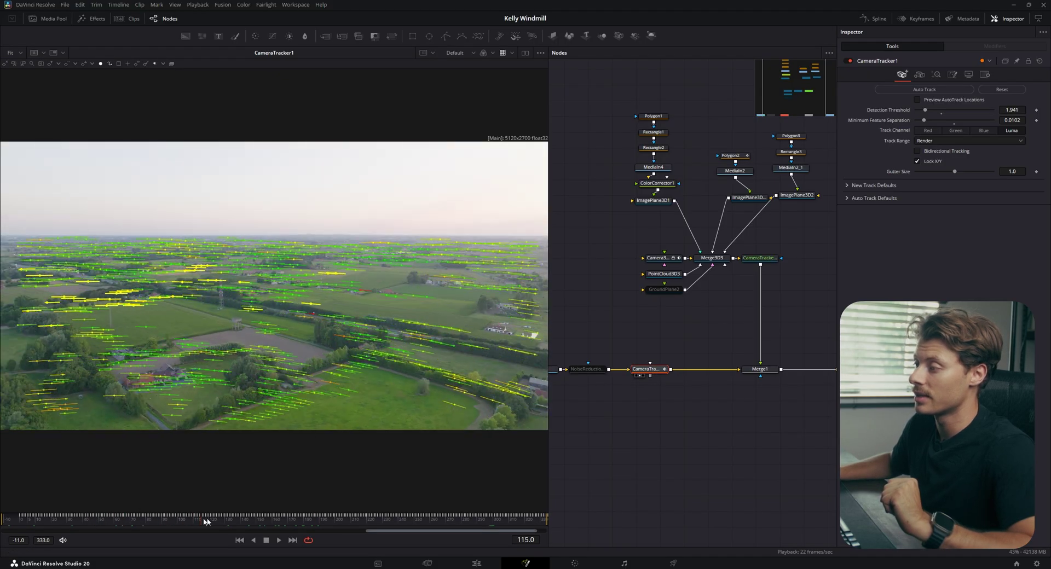
left_click(625, 347)
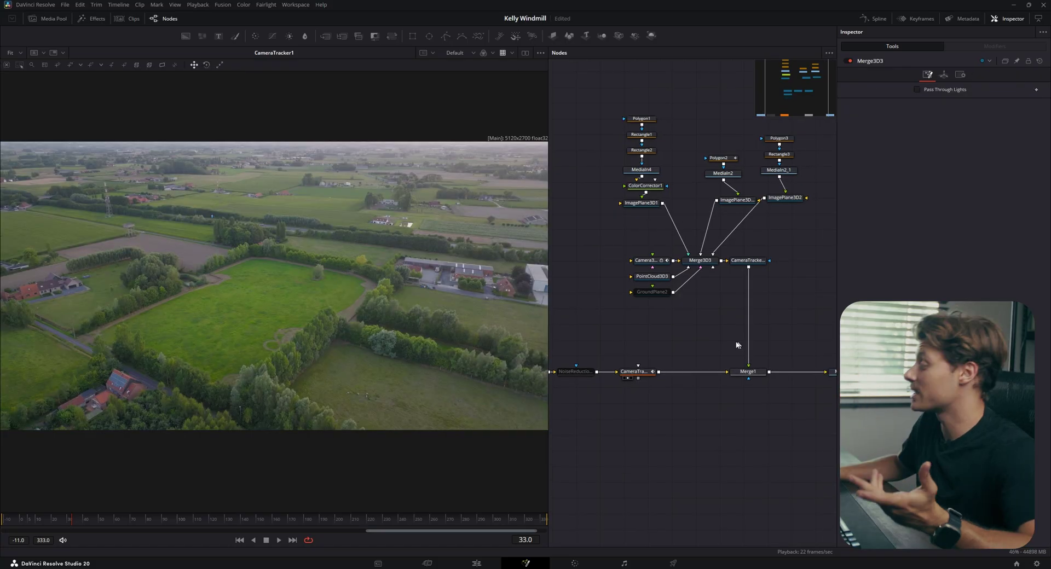
- View Merge3D3's tracked 3D scene and orbit it across the camera move
left_click_drag(699, 264, 402, 238)
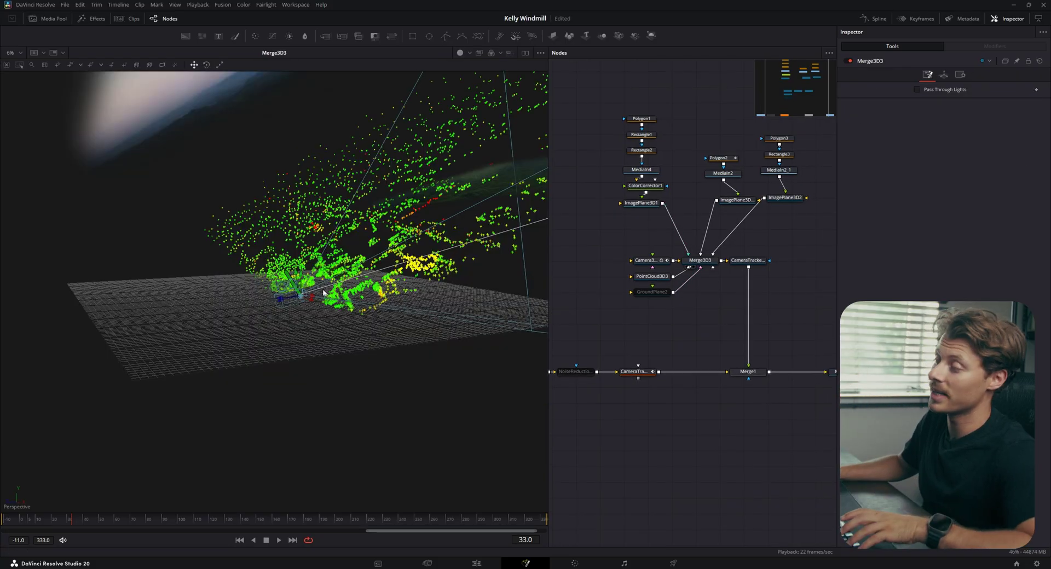
mouse_move(323, 293)
left_mouse_down()
mouse_move(418, 268)
mouse_move(445, 241)
mouse_move(559, 272)
mouse_move(415, 275)
mouse_move(343, 330)
left_mouse_up()
left_click_drag(72, 519, 401, 499)
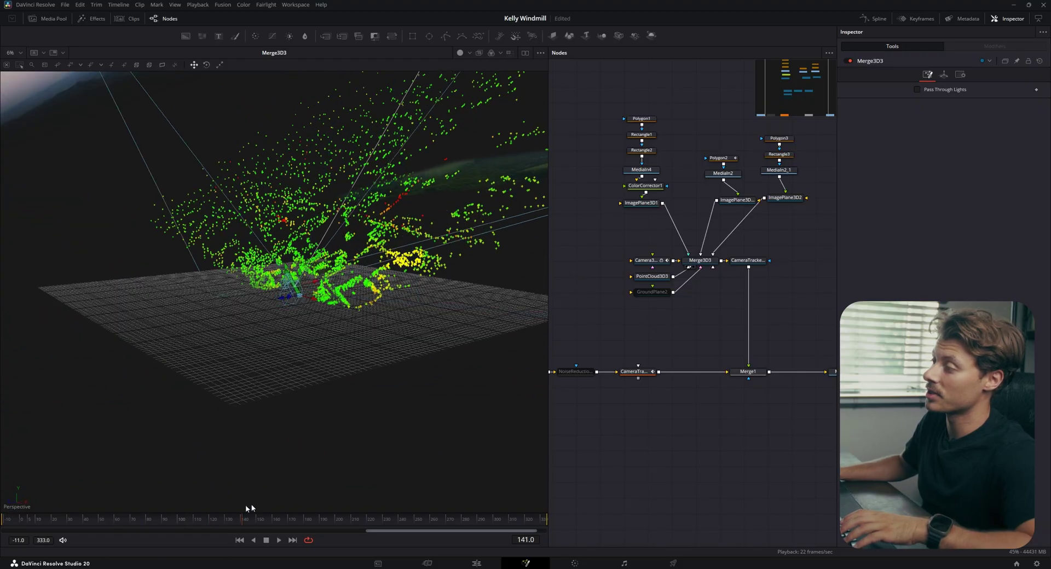
left_click_drag(318, 308, 312, 255)
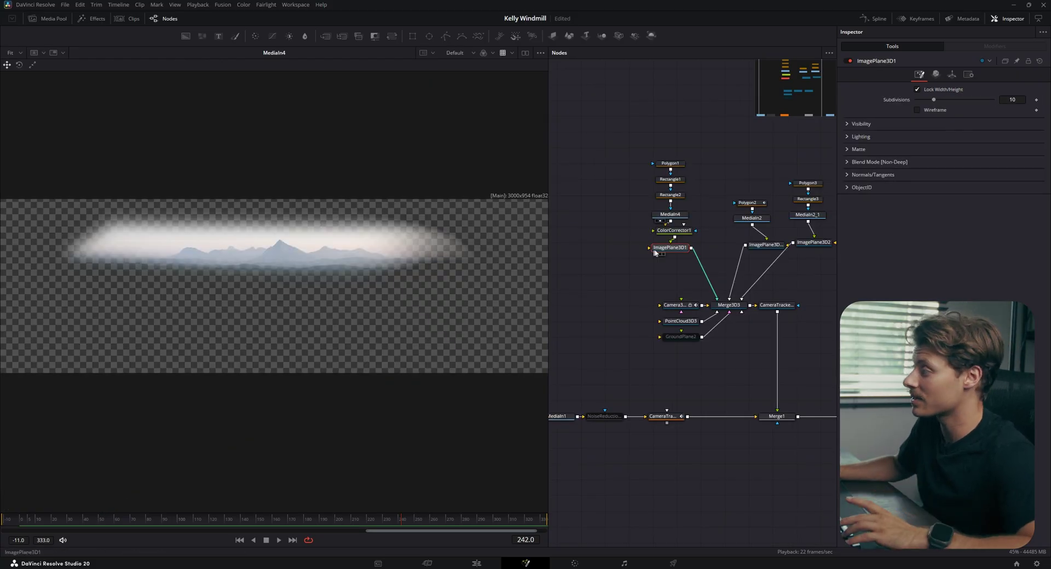
- Orbit the mountain image plane, then scrub through the finished composite
key("1")
mouse_move(295, 205)
left_mouse_down()
mouse_move(244, 176)
mouse_move(172, 205)
mouse_move(239, 216)
left_mouse_up()
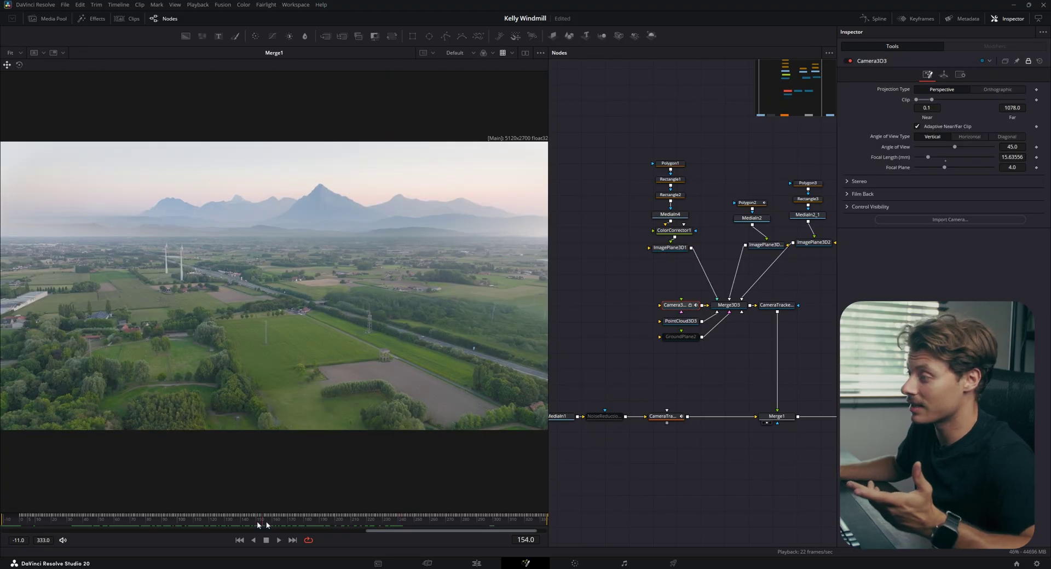
left_click_drag(257, 521, 395, 517)
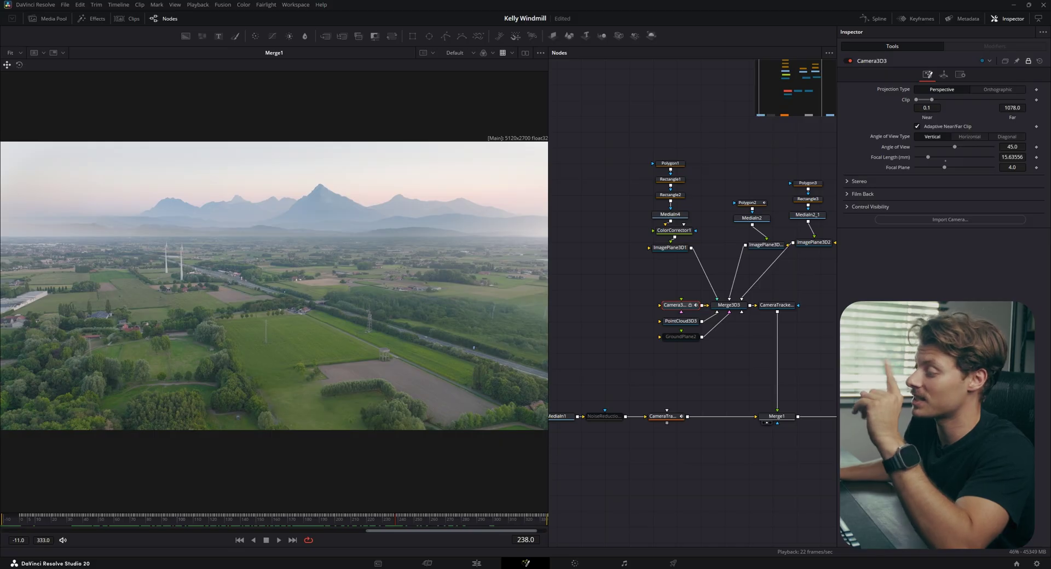
- Compare against the original drone clip, then switch to the ChatGPT chat with the generated landscape
key("alt+Tab")
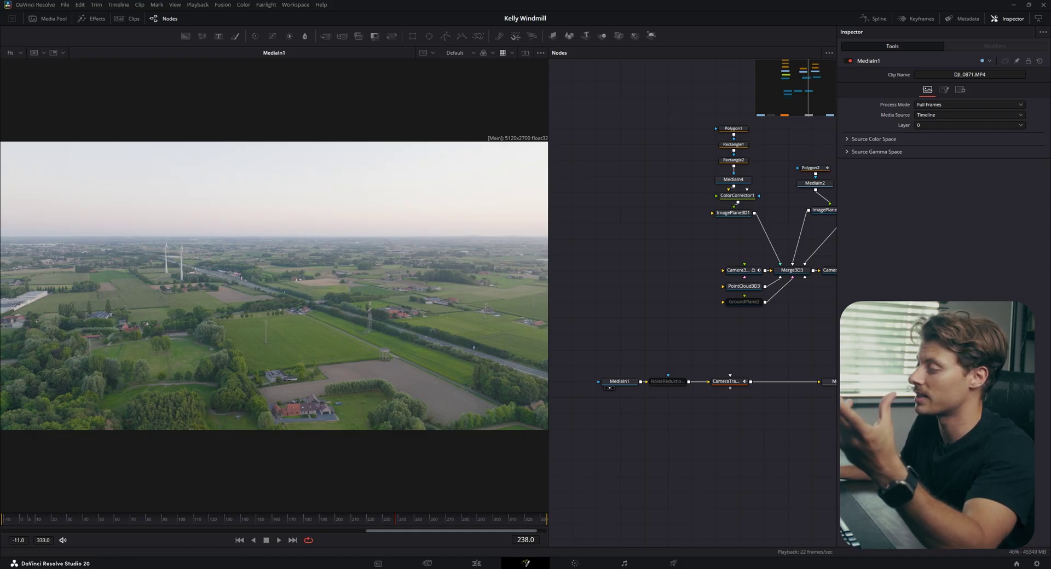
key("alt+Tab")
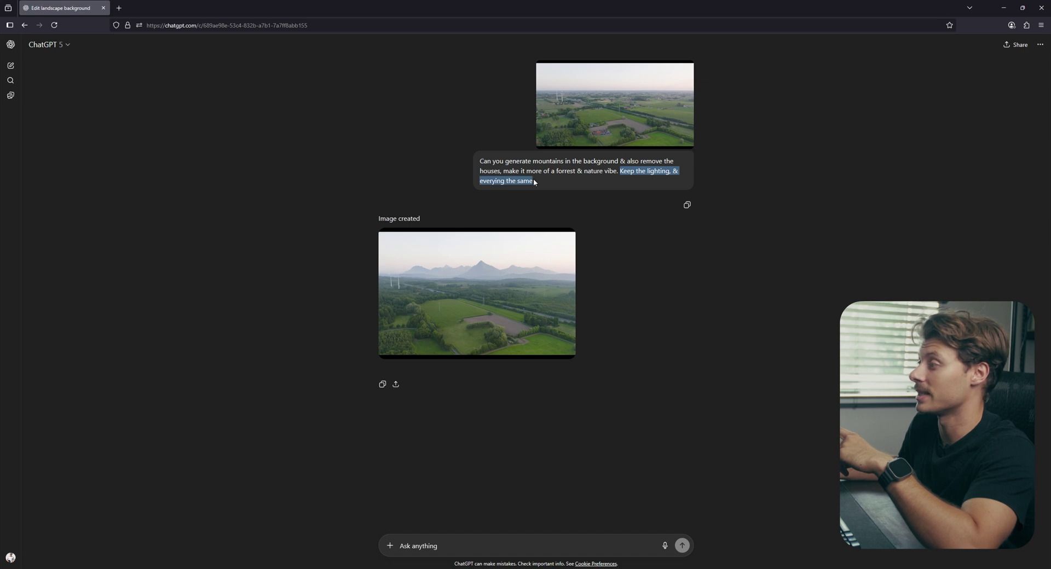
- View the generated mountain-and-forest landscape image full size in ChatGPT
left_click(522, 214)
mouse_move(477, 293)
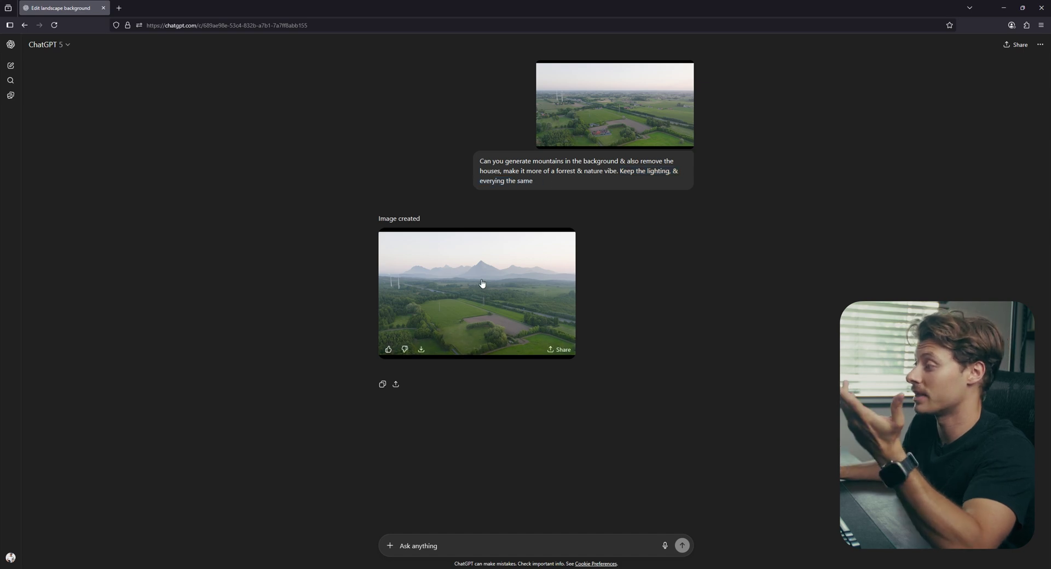
left_click(454, 261)
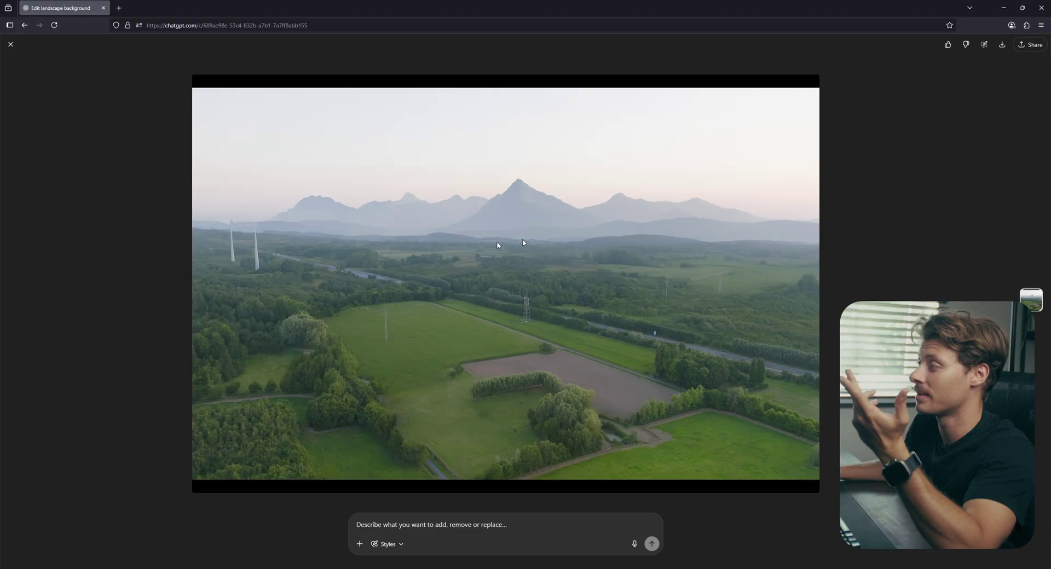